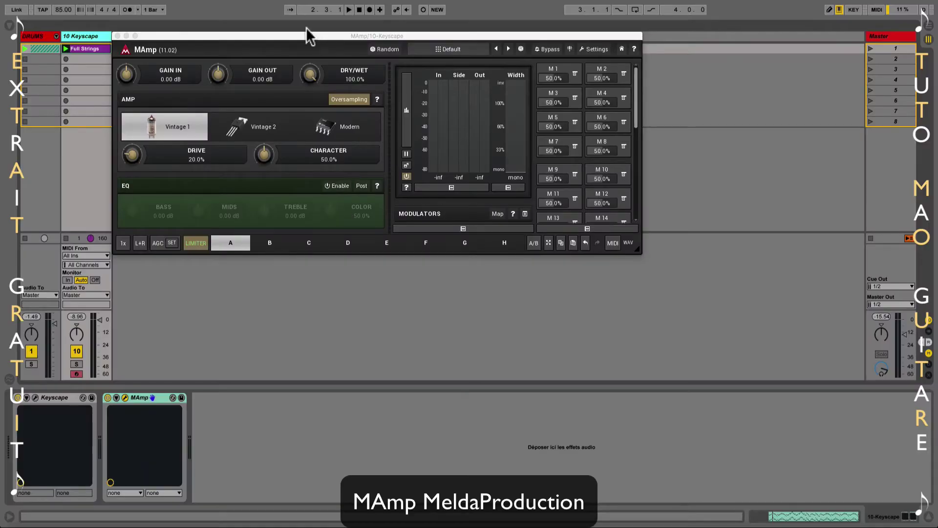
Step: Play the Full Strings clip on the Keyscape track to hear MAmp's default preset, and stop playback
left_click(304, 35)
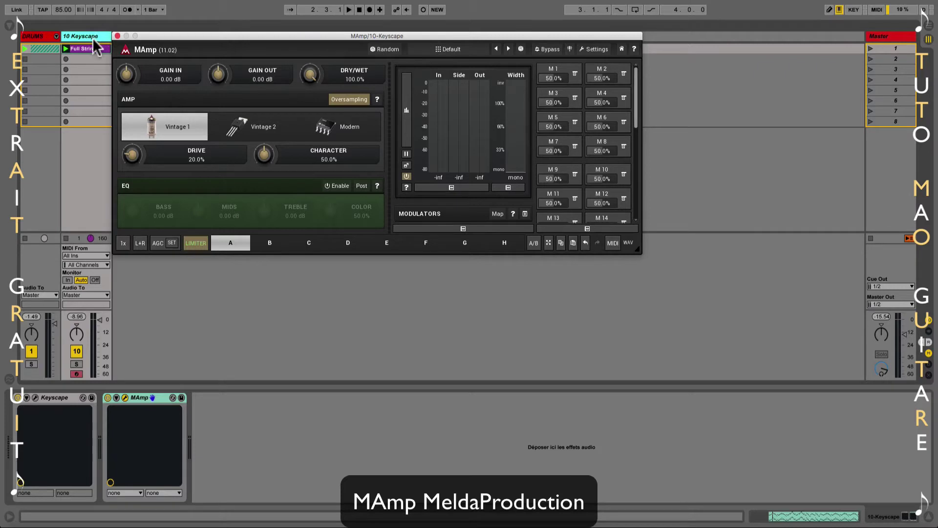
left_click(65, 48)
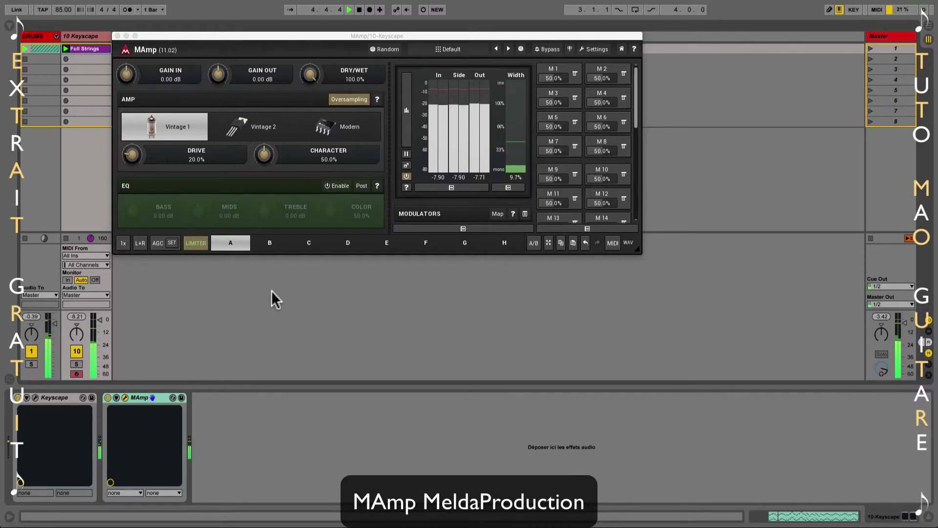
key("space")
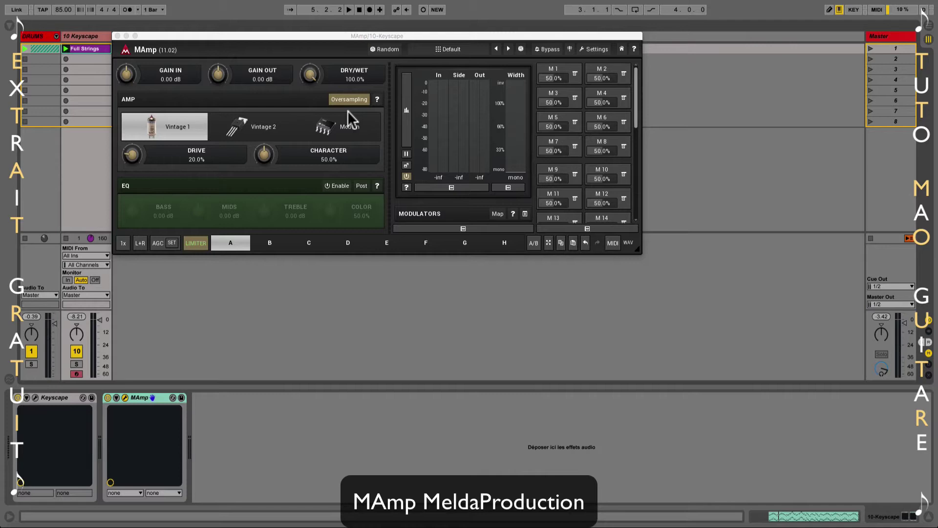
Step: Audition a series of randomized MAmp settings during playback, and stop the transport back at the start of the song
key("space")
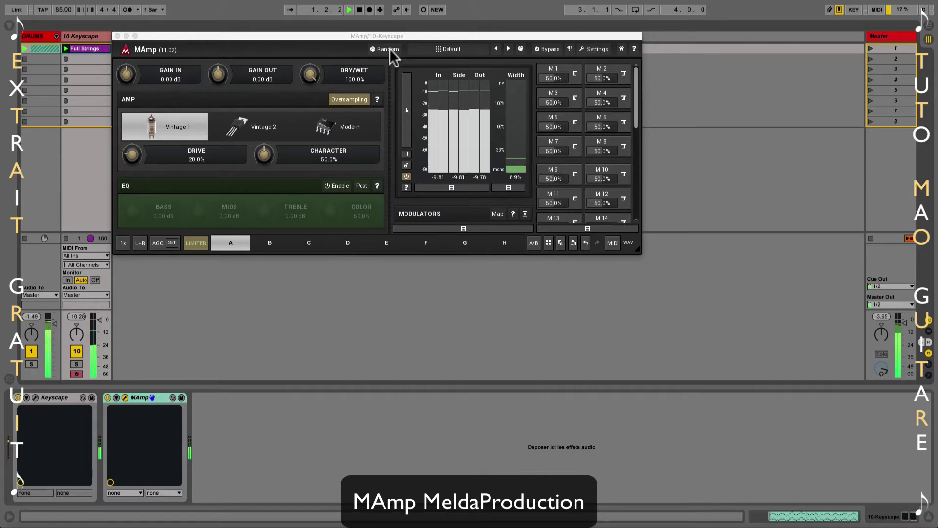
left_click(388, 49)
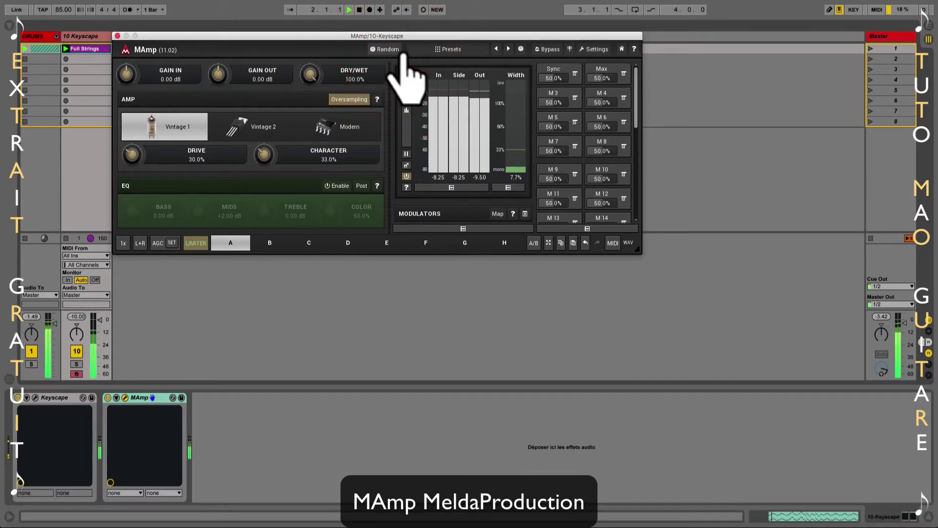
left_click(401, 51)
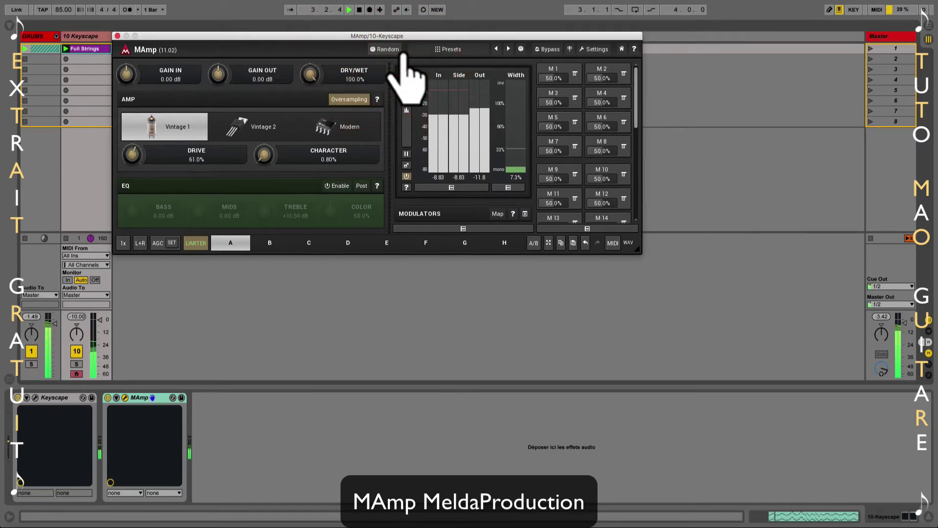
left_click(402, 52)
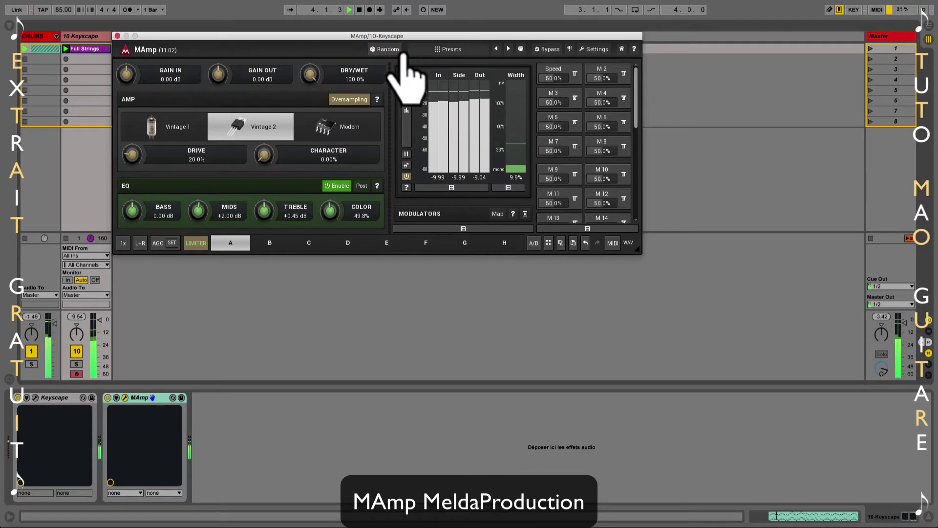
left_click(402, 52)
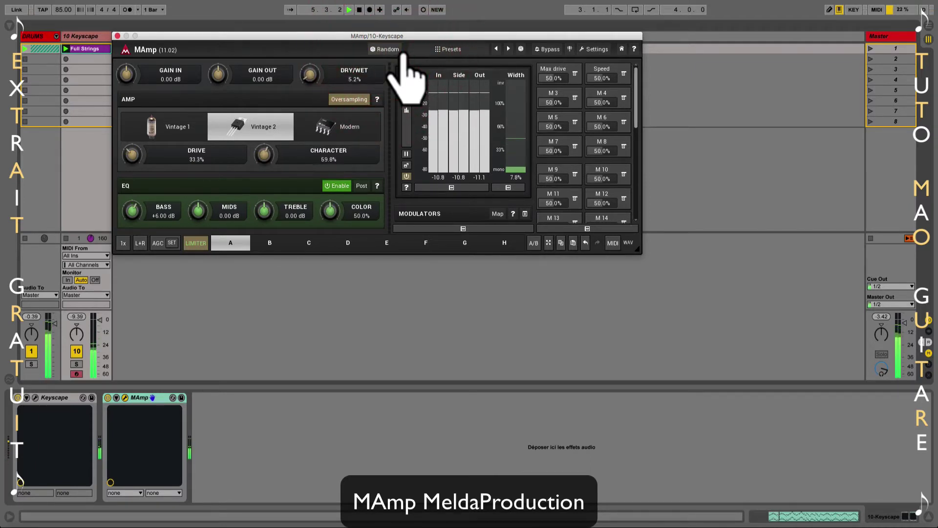
left_click(401, 51)
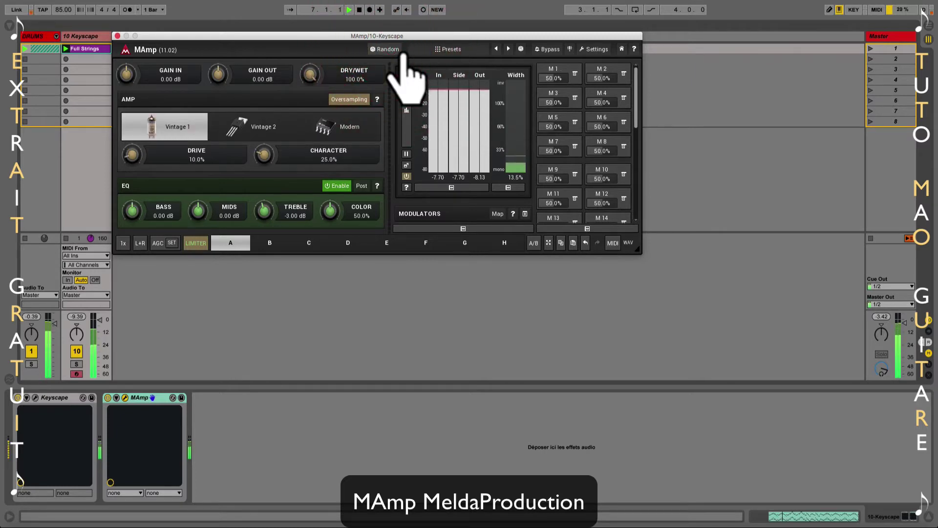
left_click(401, 52)
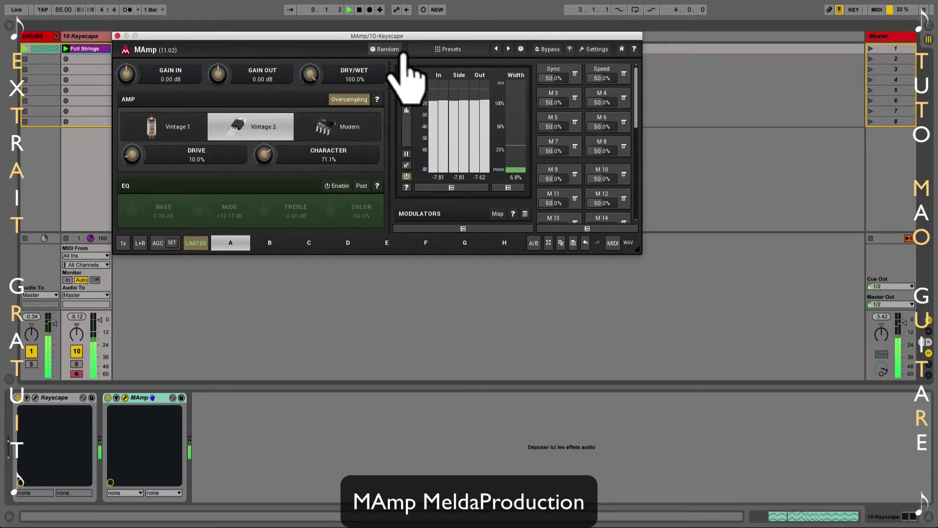
key("space")
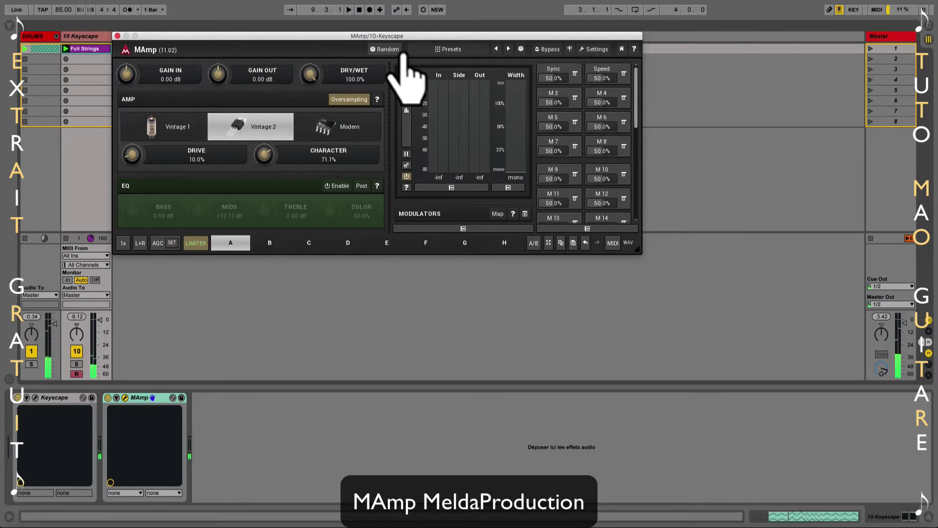
left_click(359, 10)
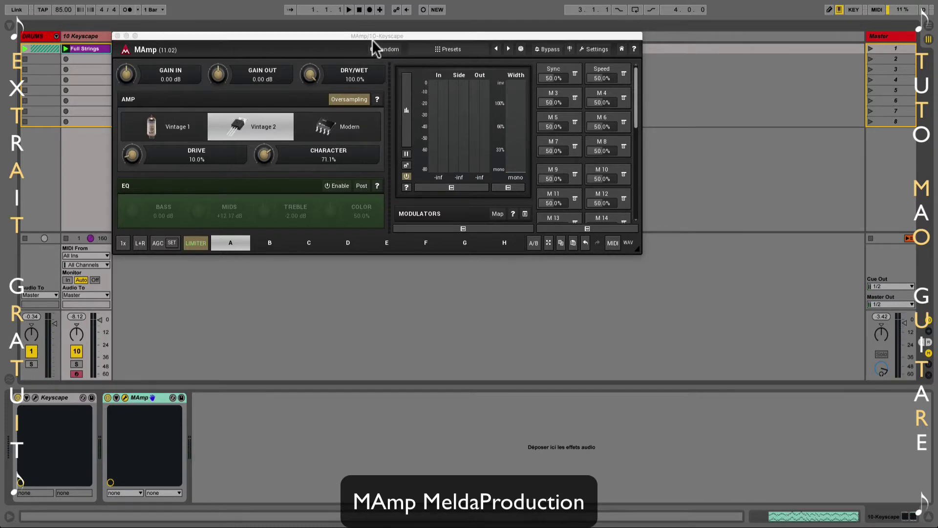
Step: Randomize the MAmp settings several more times with the transport stopped
left_click(380, 50)
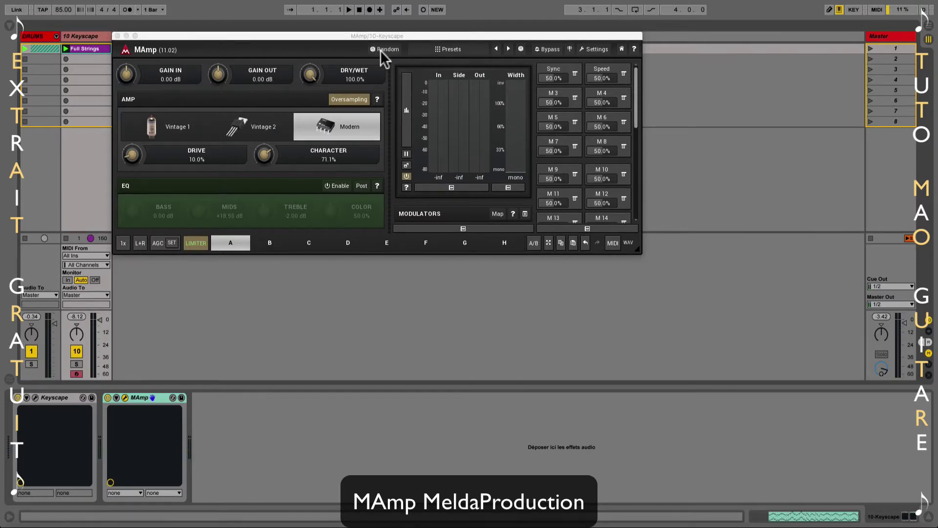
left_click(380, 50)
left_click(380, 50)
left_click(380, 49)
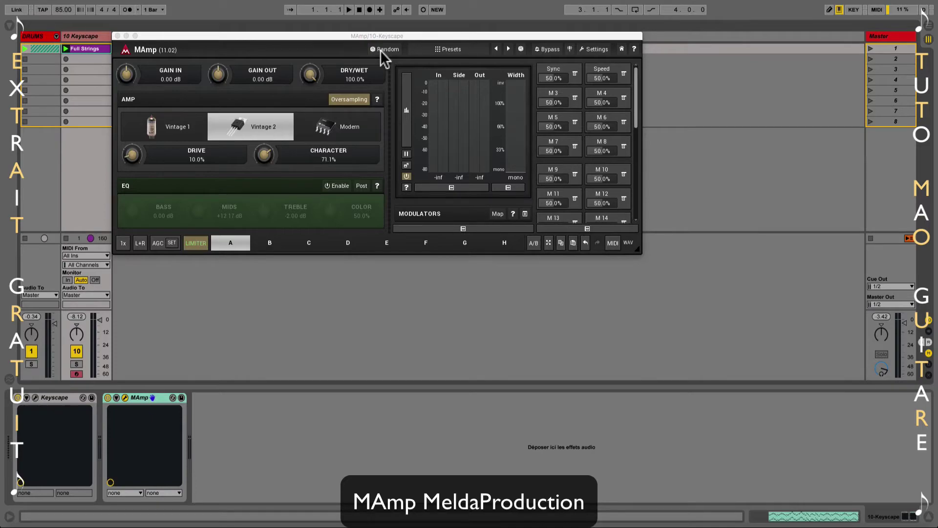
left_click(380, 50)
left_click(380, 50)
left_click(380, 50)
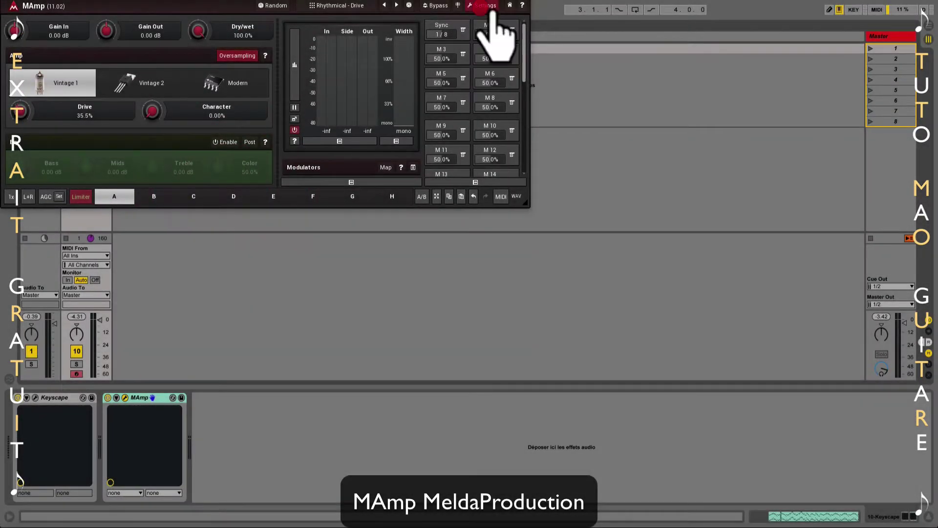
Step: Open the MAmp settings and step through the GPU acceleration options, returning to Enabled
left_click(483, 5)
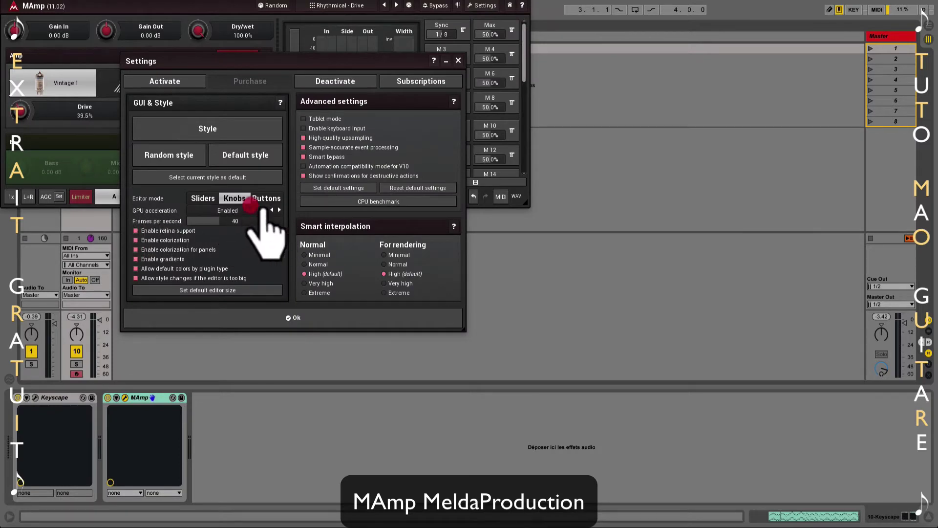
left_click(279, 209)
left_click(280, 209)
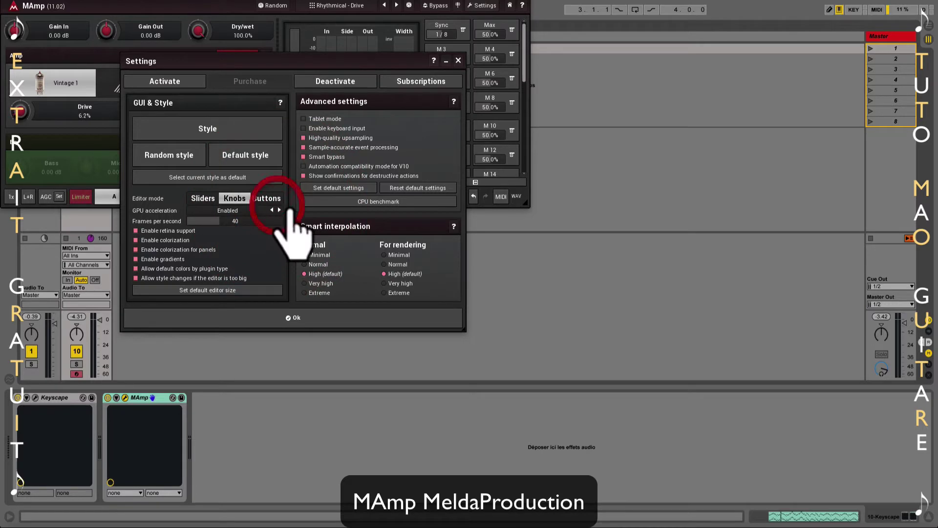
left_click(272, 209)
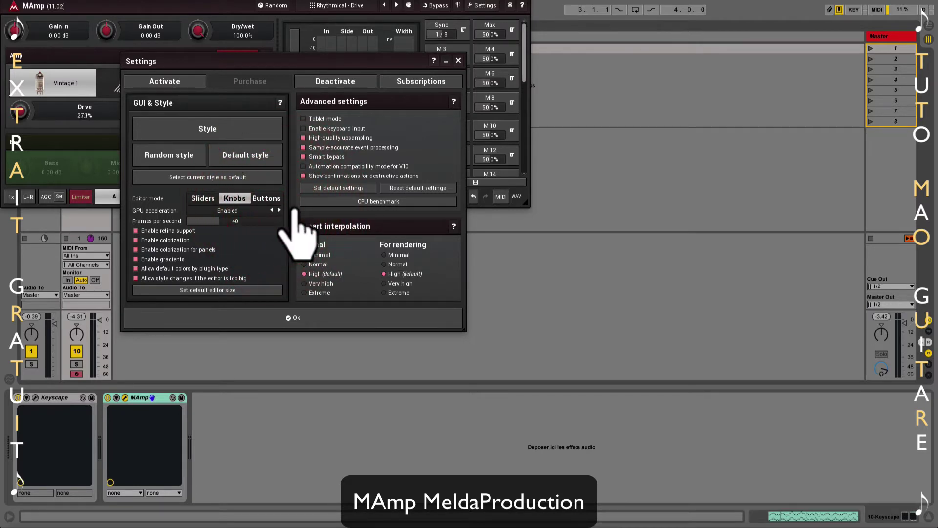
left_click(279, 210)
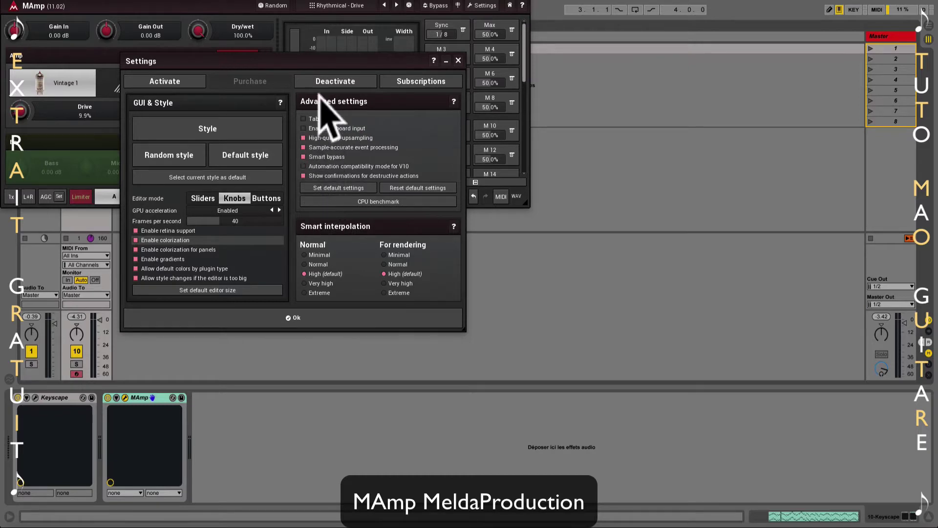
Step: Switch Tablet mode and Enable keyboard input each on and back off in the advanced settings
left_click(345, 119)
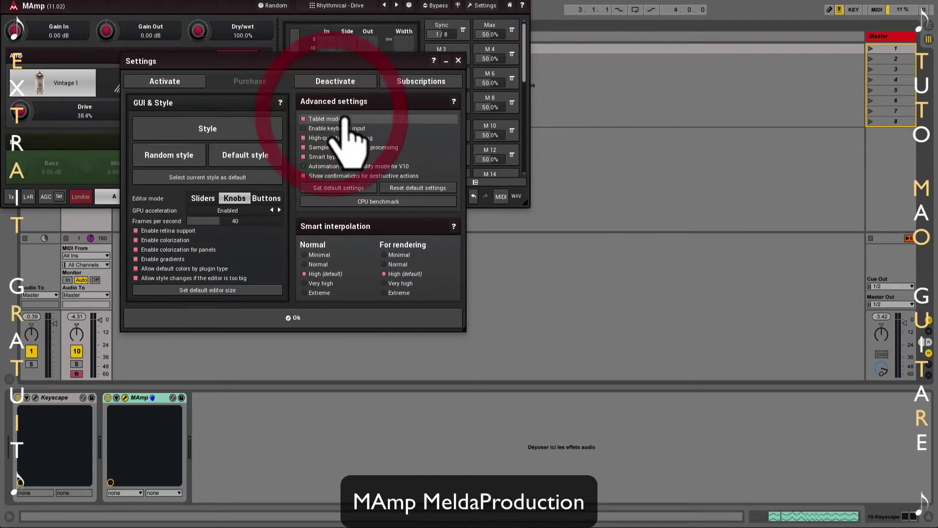
left_click(341, 120)
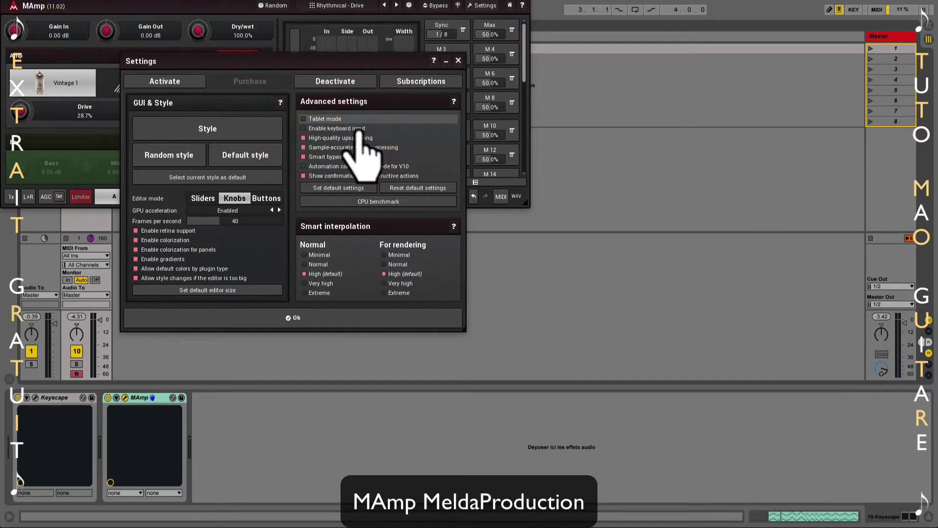
left_click(344, 130)
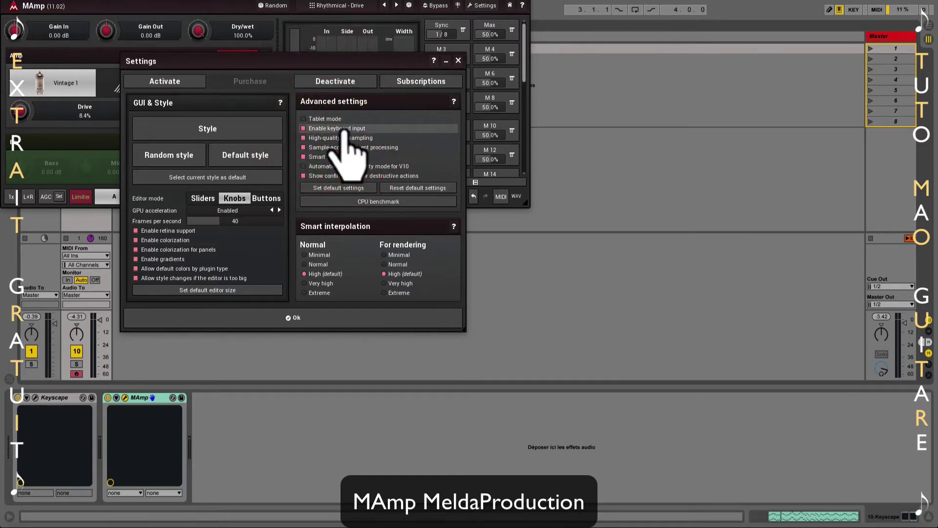
left_click(346, 130)
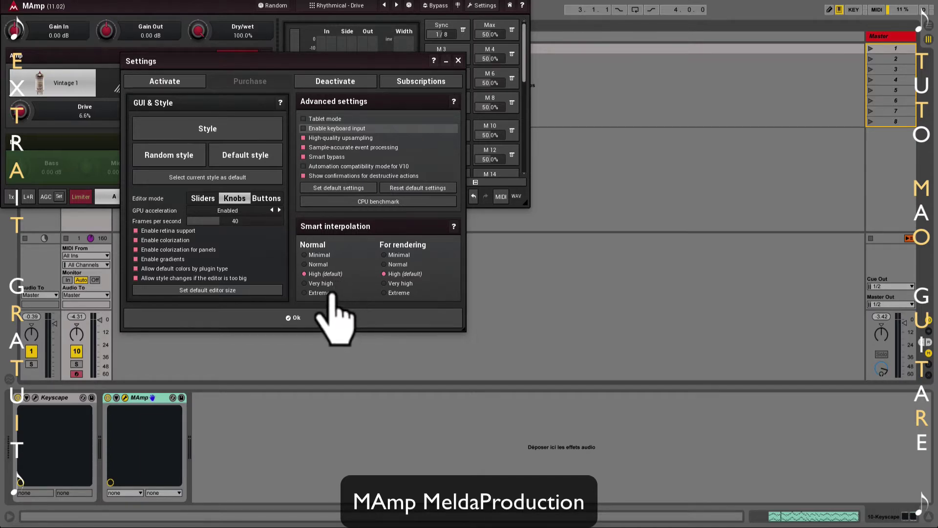
Step: Try Extreme smart interpolation for normal use, restore High (default), and close the settings
left_click(330, 292)
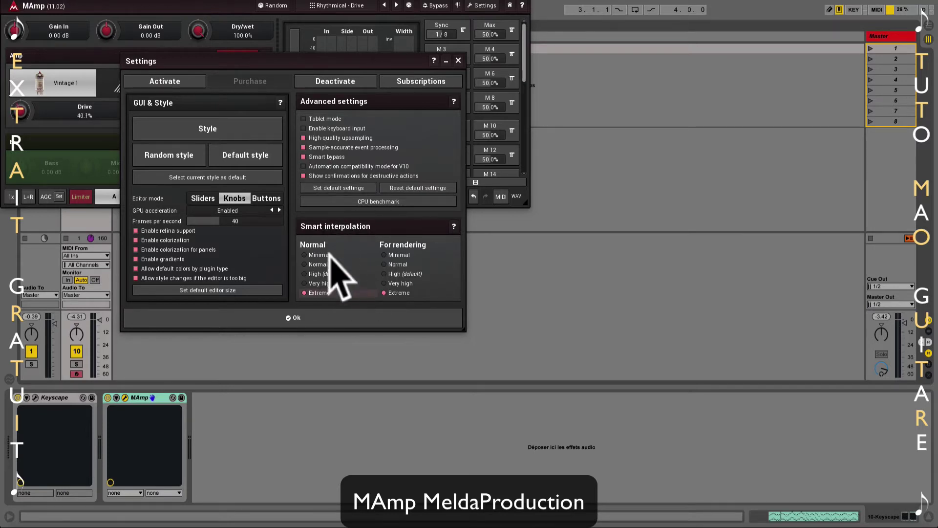
left_click(337, 274)
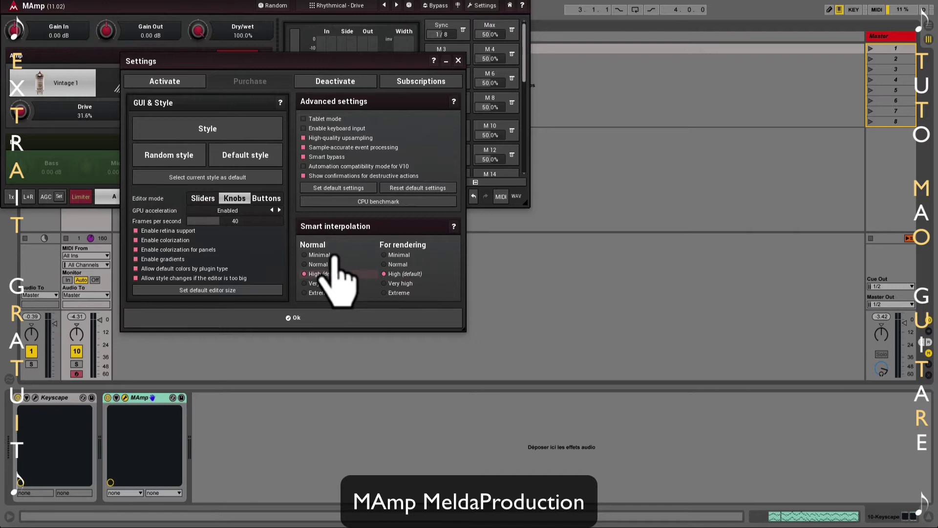
left_click(313, 292)
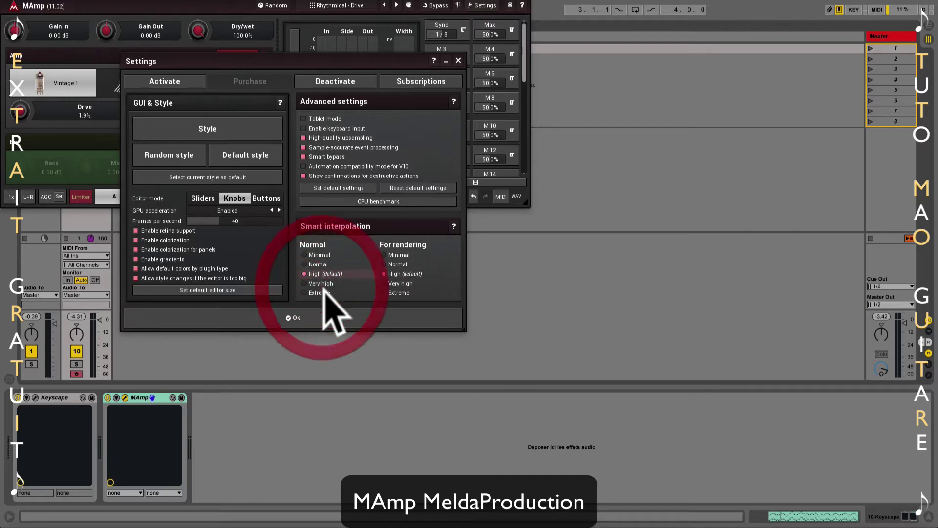
left_click(310, 310)
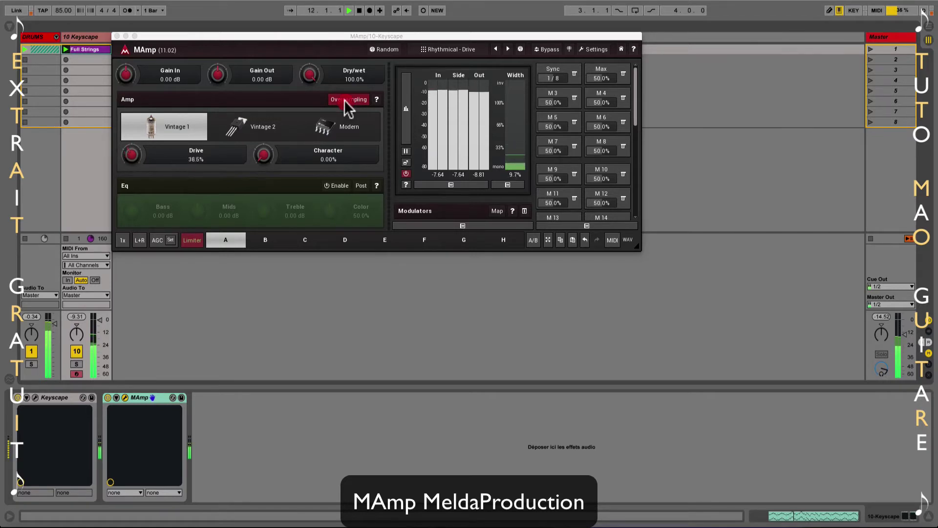
Step: Compare the amp sound with Oversampling switched off and back on during playback
left_click(347, 103)
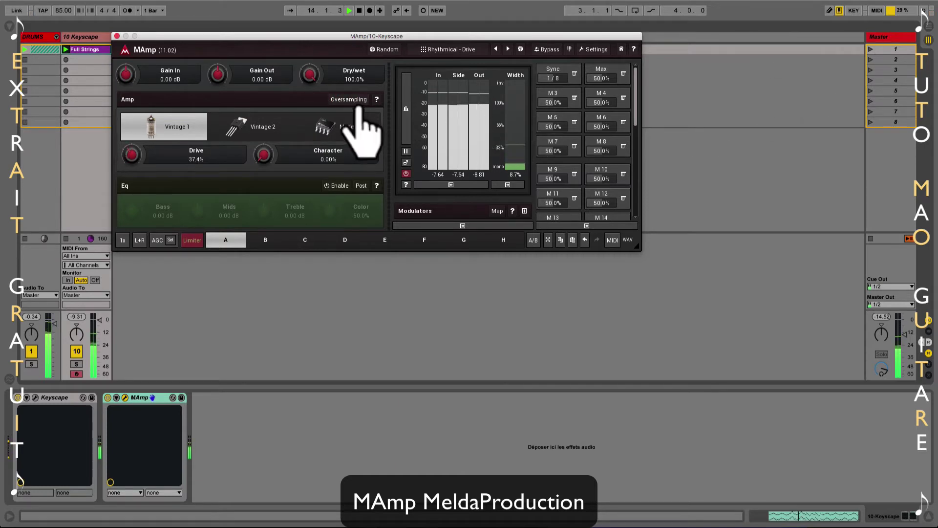
left_click(360, 100)
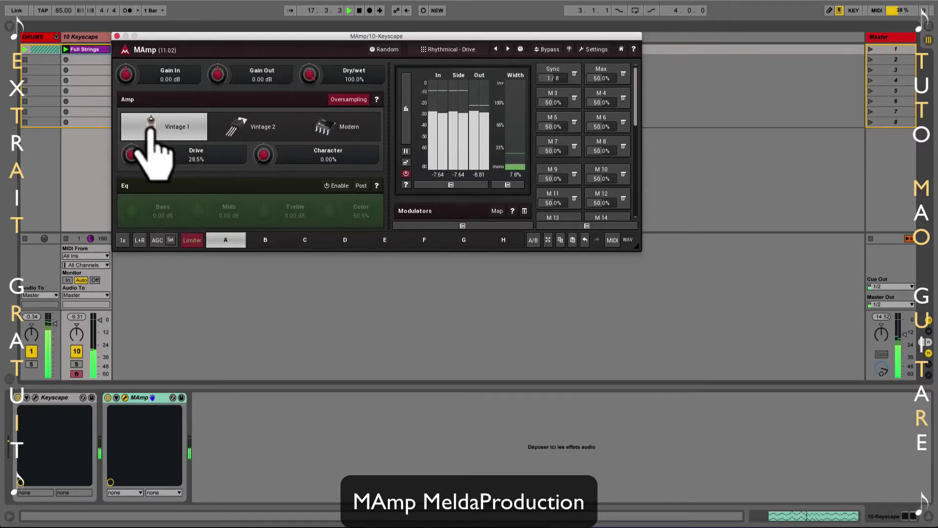
Step: Load the Default preset in MAmp and close the preset browser
left_click(168, 125)
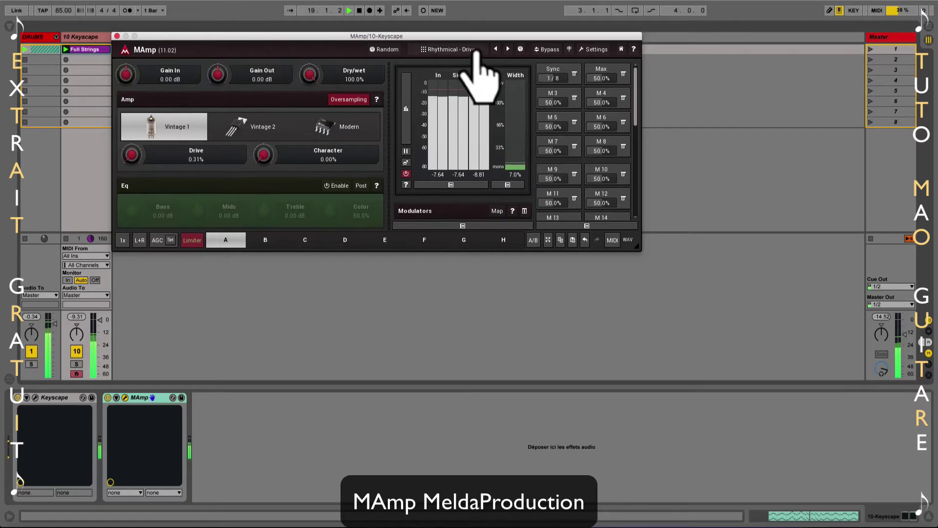
left_click(463, 48)
left_click(413, 229)
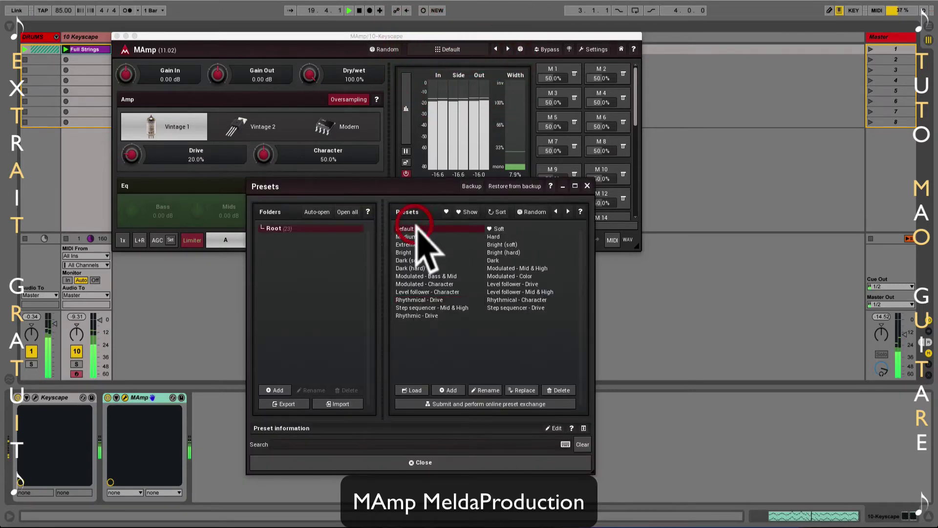
left_click(486, 462)
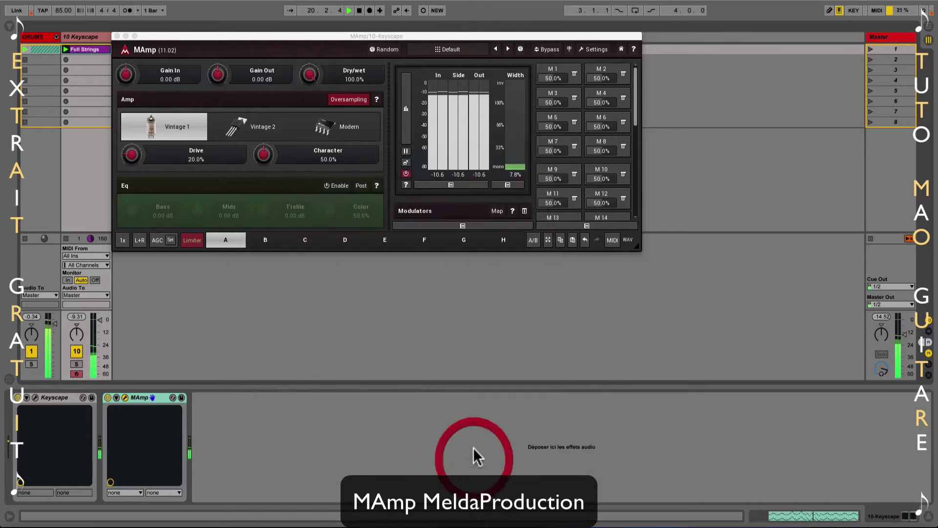
Step: Audition the Vintage 1, Vintage 2 and Modern amp models during playback, ending on Modern
left_click(180, 128)
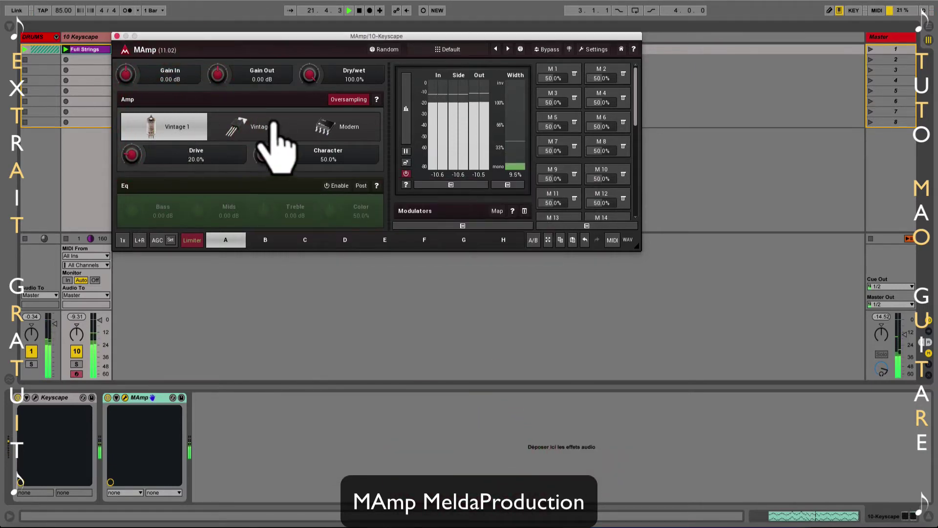
left_click(268, 126)
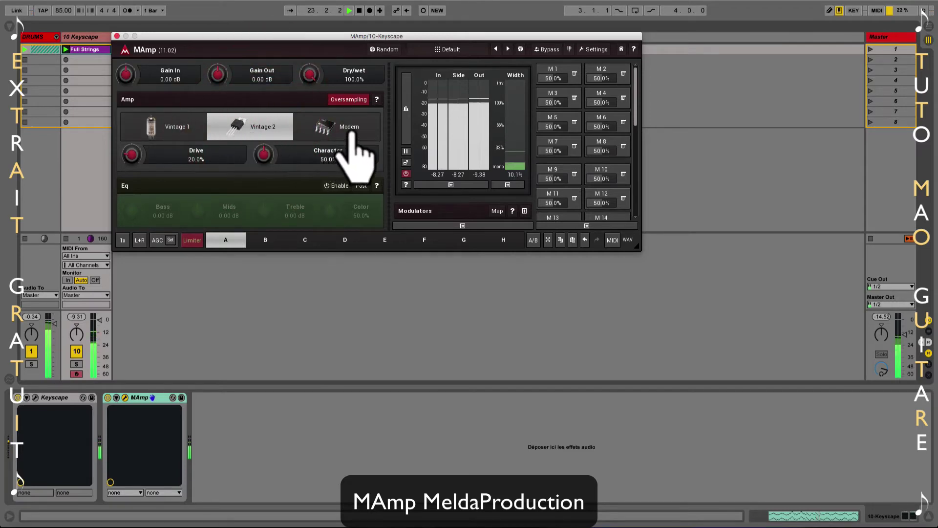
left_click(344, 129)
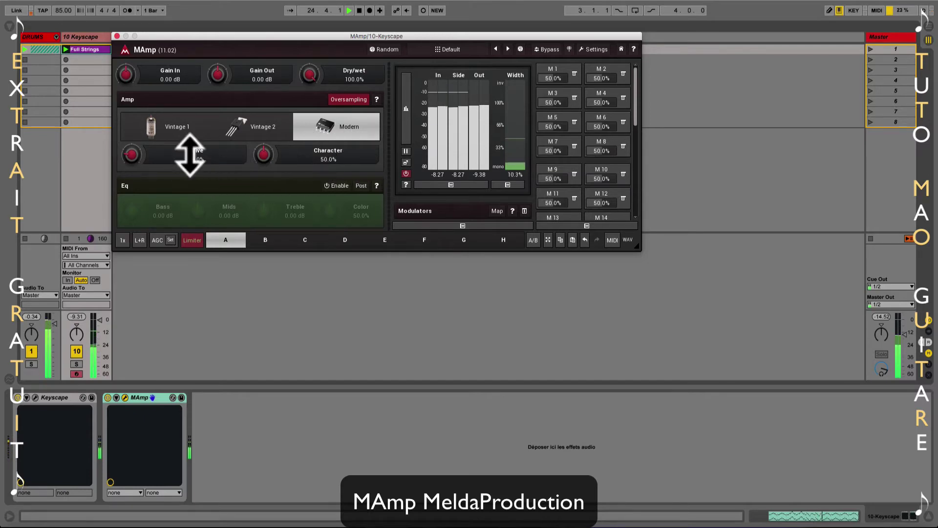
Step: Raise Drive to 100% on the Vintage 1 amp and audition Vintage 2 and Modern at that drive, ending on Modern
left_click(184, 131)
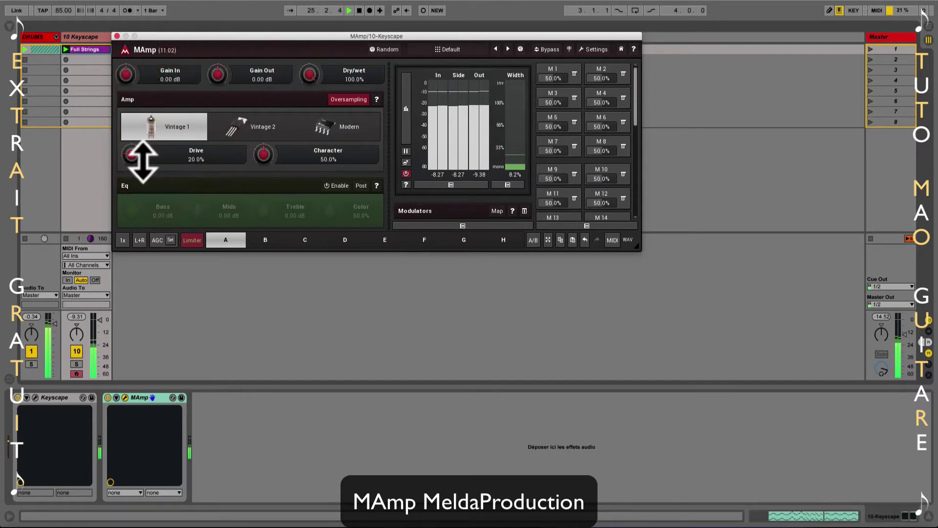
left_click_drag(142, 163, 155, 66)
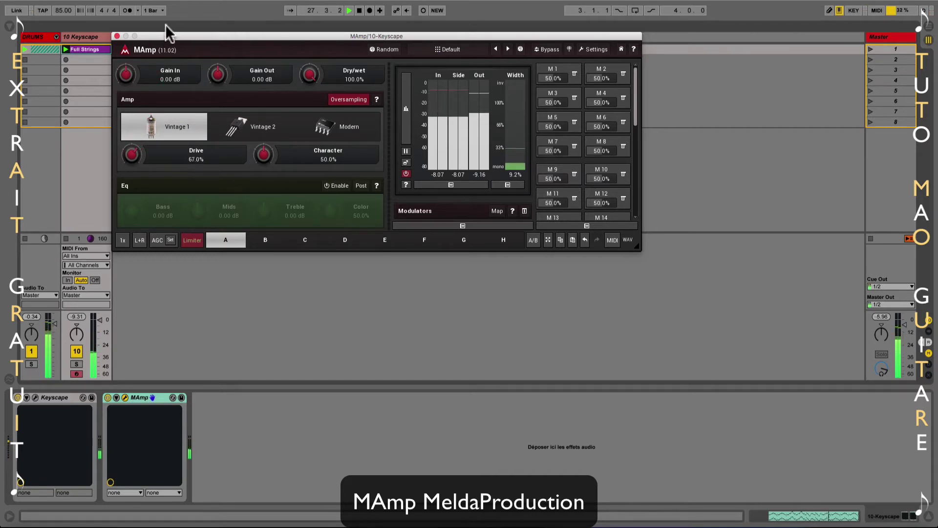
left_click_drag(166, 24, 165, 10)
left_click_drag(140, 155, 156, 69)
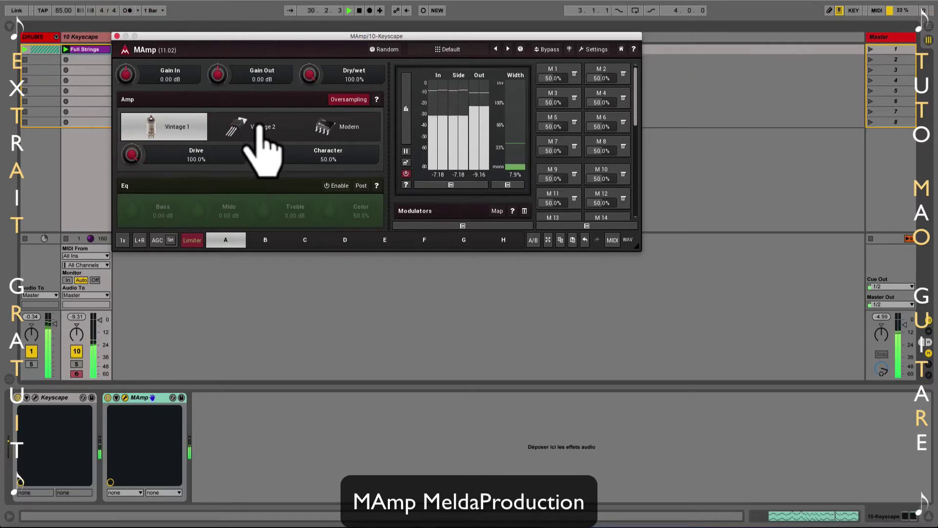
left_click(255, 128)
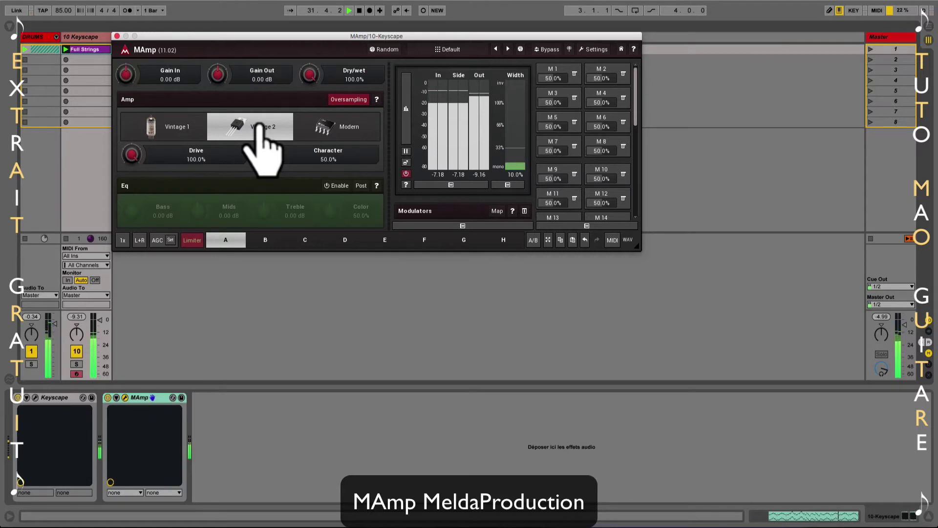
left_click(342, 131)
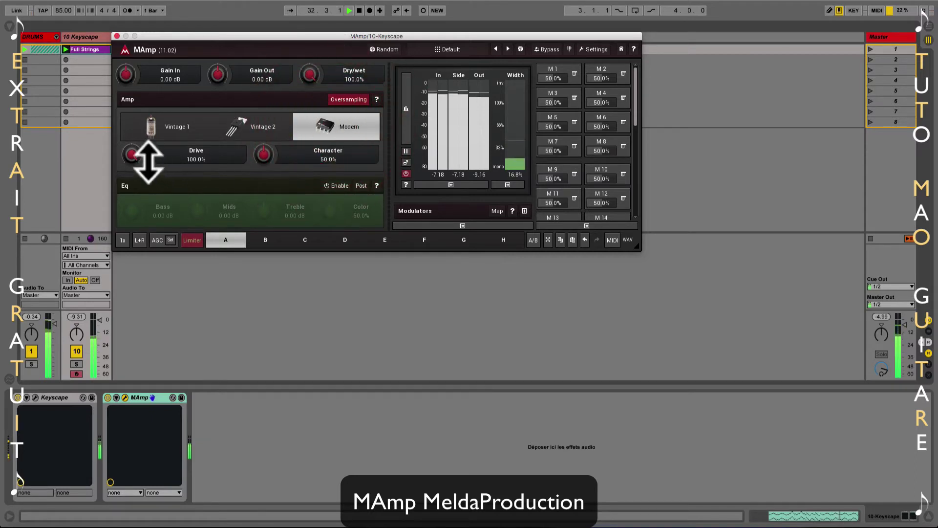
Step: Lower the Modern amp's Drive to 75.8% and reduce its Character while the strings play
left_click_drag(135, 159, 134, 162)
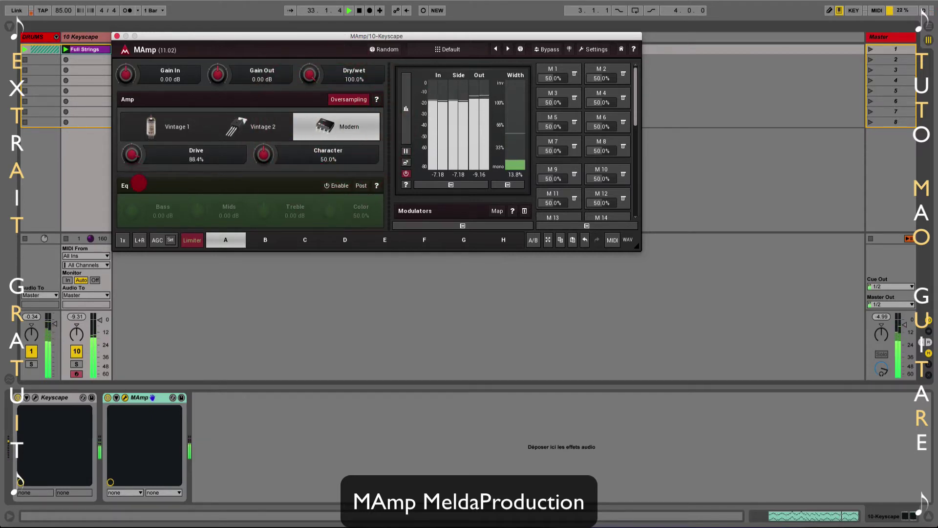
left_click_drag(140, 194, 140, 197)
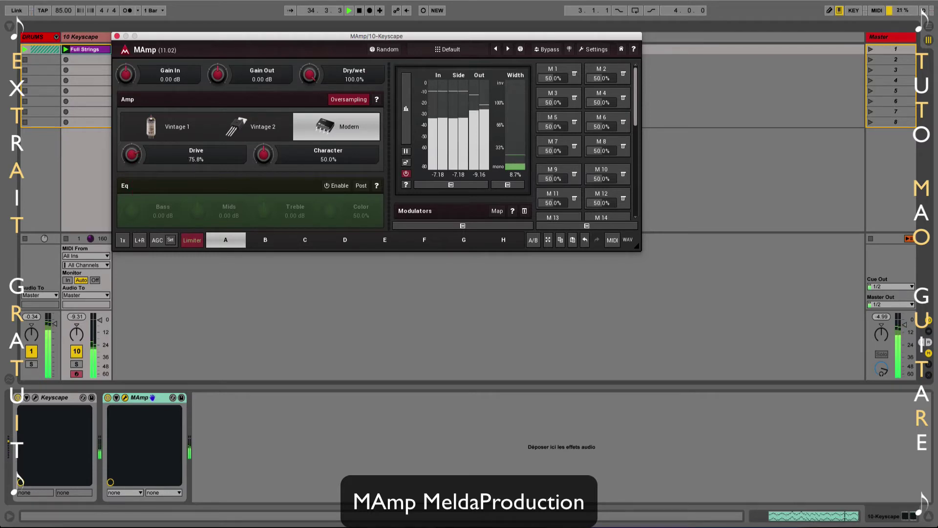
left_click_drag(141, 201, 140, 203)
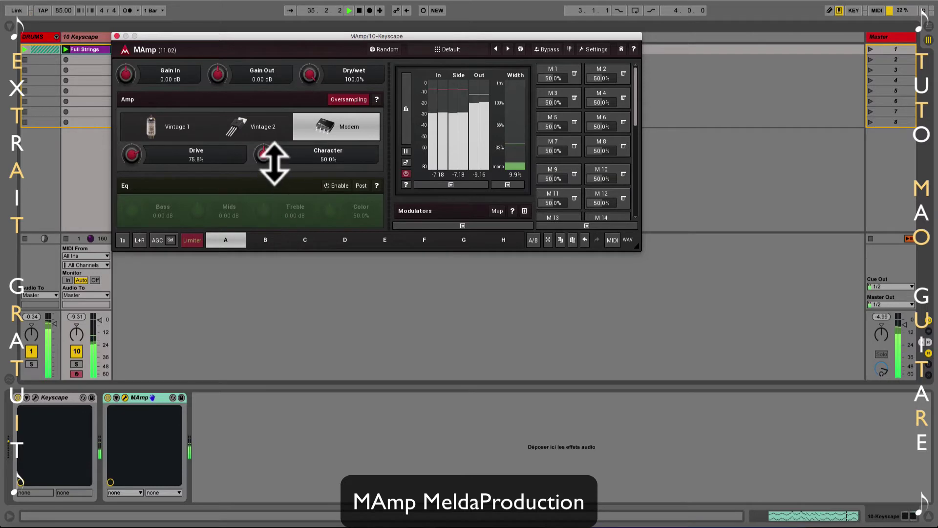
left_click_drag(274, 163, 274, 162)
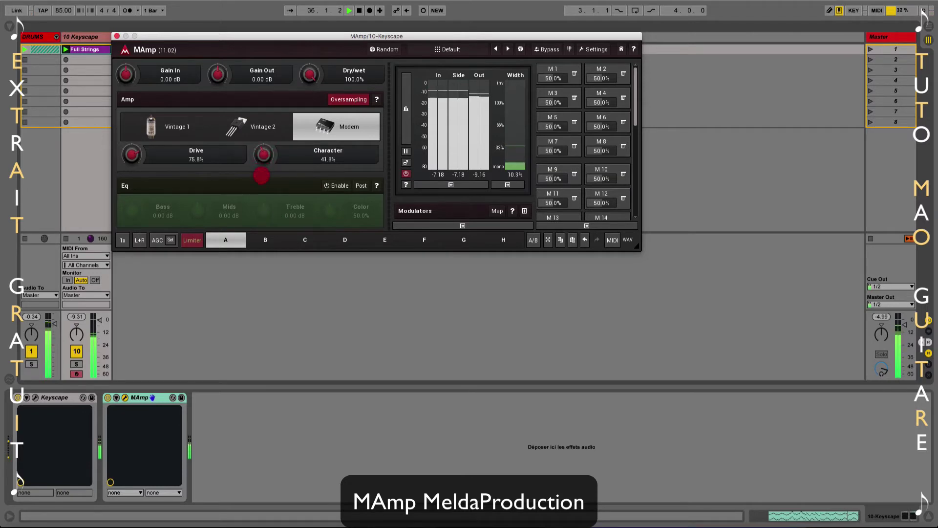
left_click_drag(260, 208, 260, 222)
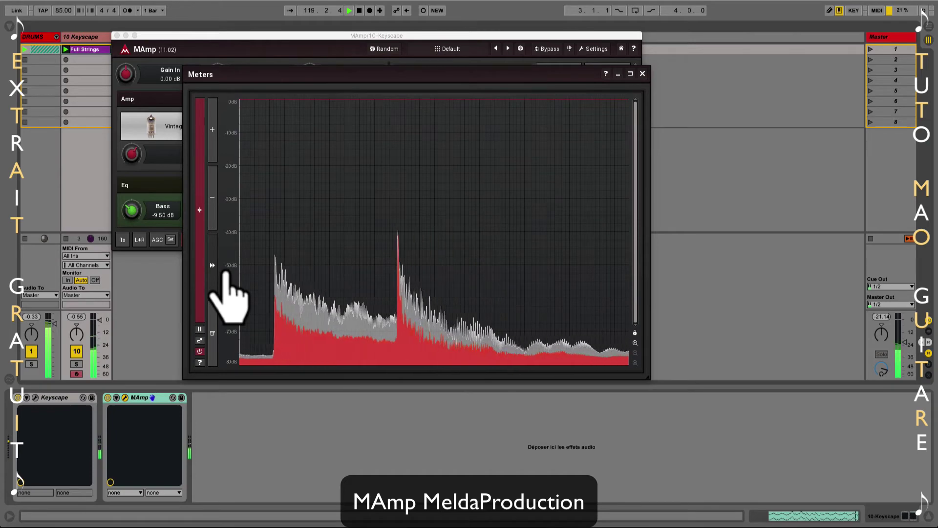
Step: Switch the meters time graph to static mode and try resolutions of 260 ms and 24 ms in its settings
left_click(214, 271)
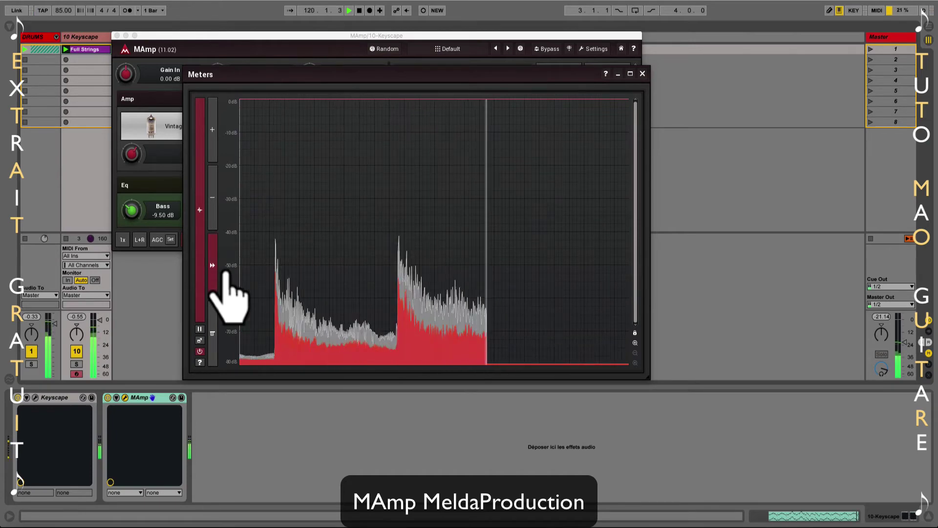
left_click(212, 333)
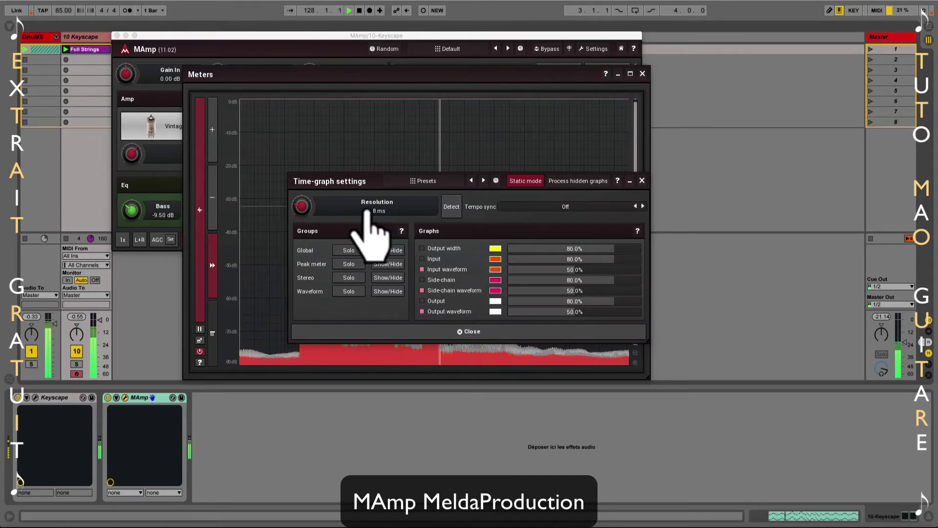
left_click_drag(314, 216, 559, 286)
left_click_drag(529, 271, 508, 265)
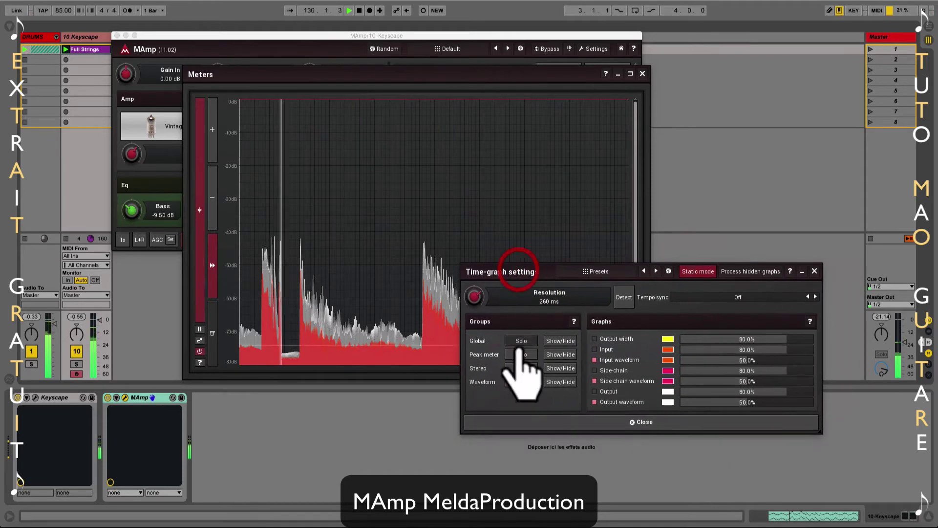
left_click_drag(492, 303, 477, 351)
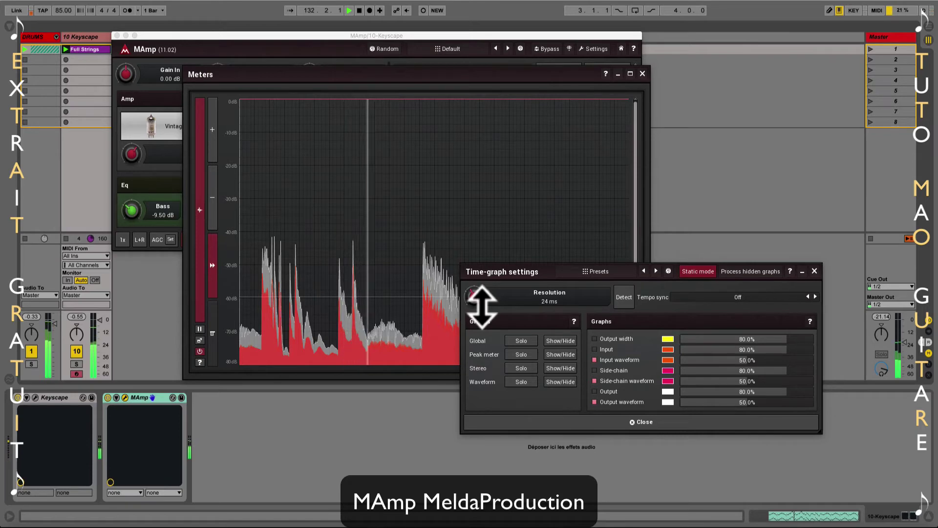
Step: Enable Detect for the time-graph resolution and try Tempo sync at 1, settling on 1/4
left_click(624, 297)
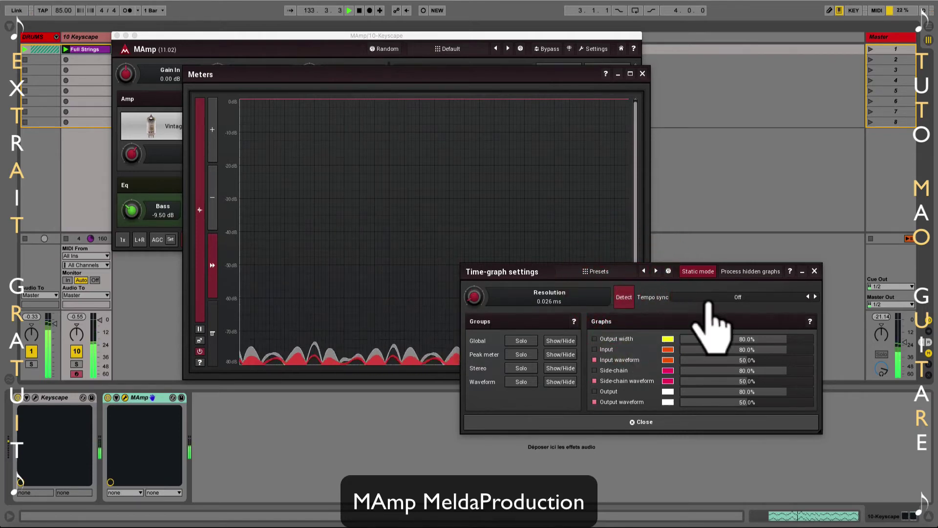
left_click(706, 299)
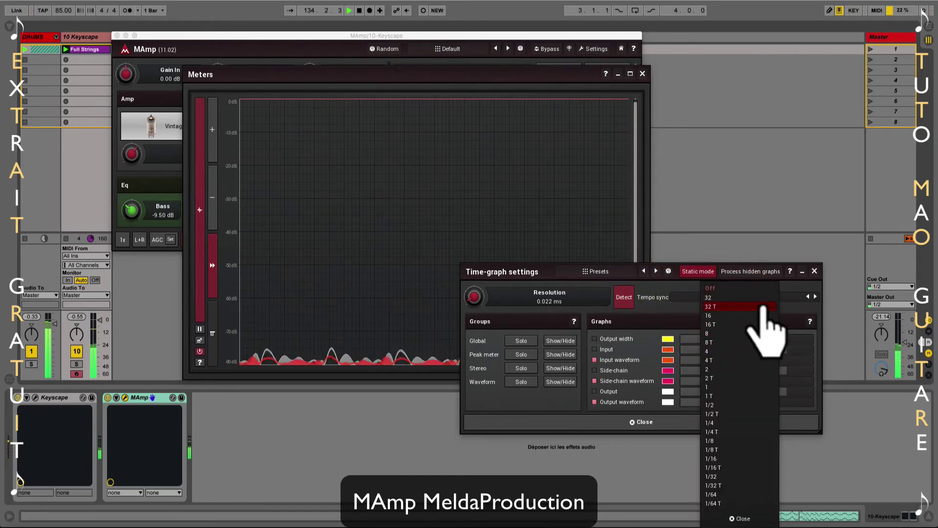
left_click(760, 387)
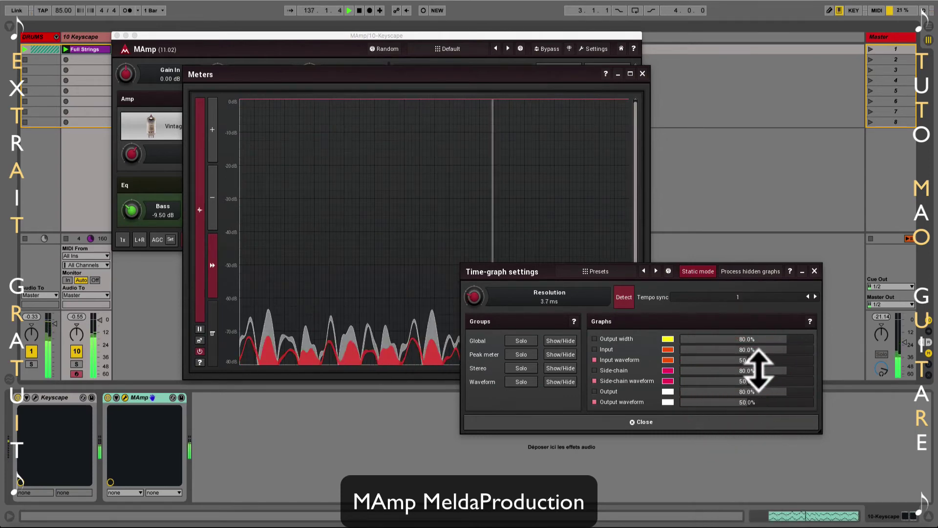
left_click(815, 299)
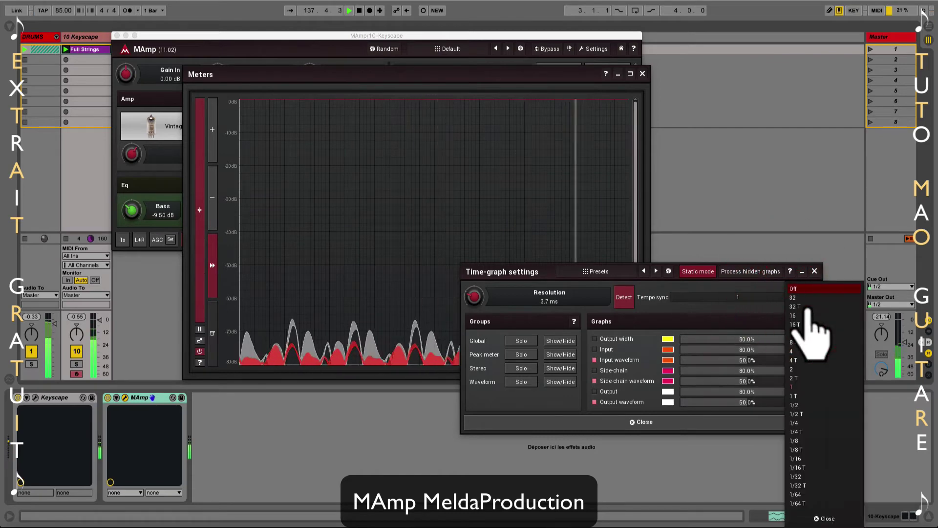
left_click(831, 422)
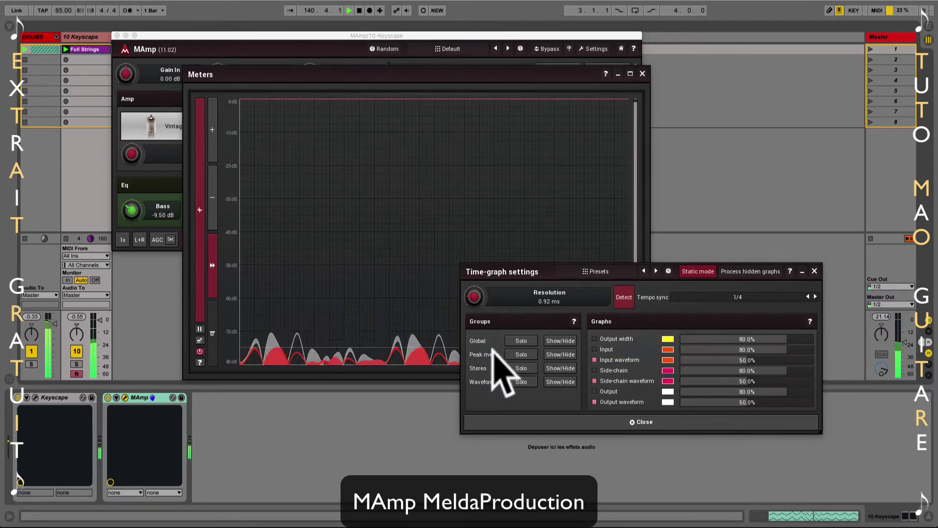
Step: Try soloing the Global, Peak meter and Stereo groups in the time graph
left_click(516, 340)
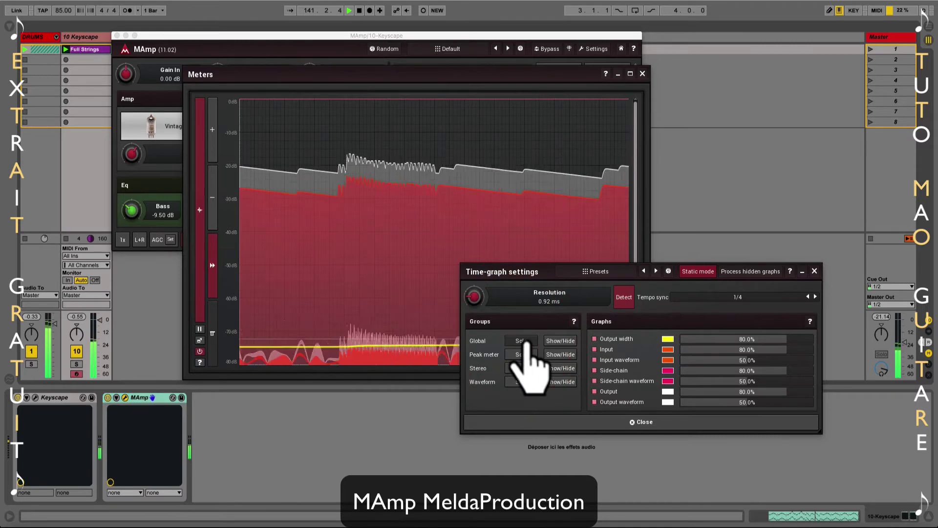
left_click(530, 341)
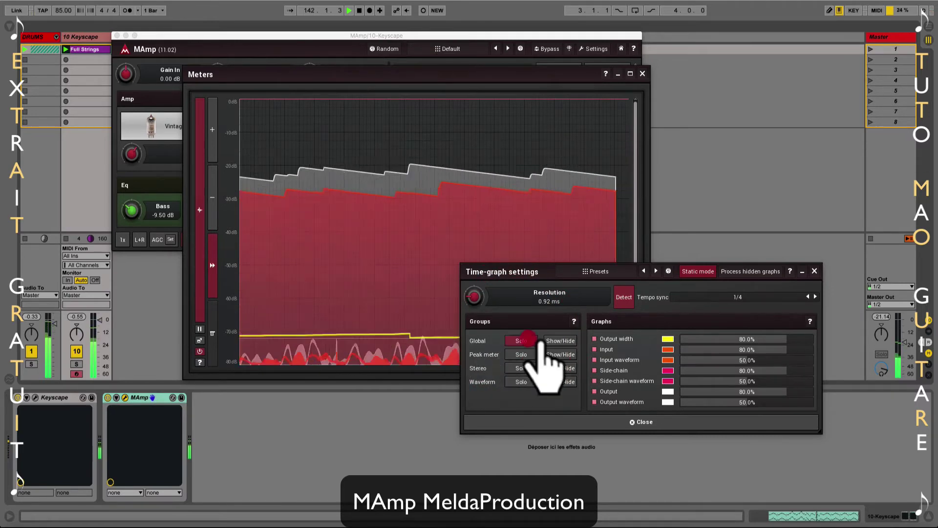
left_click(522, 354)
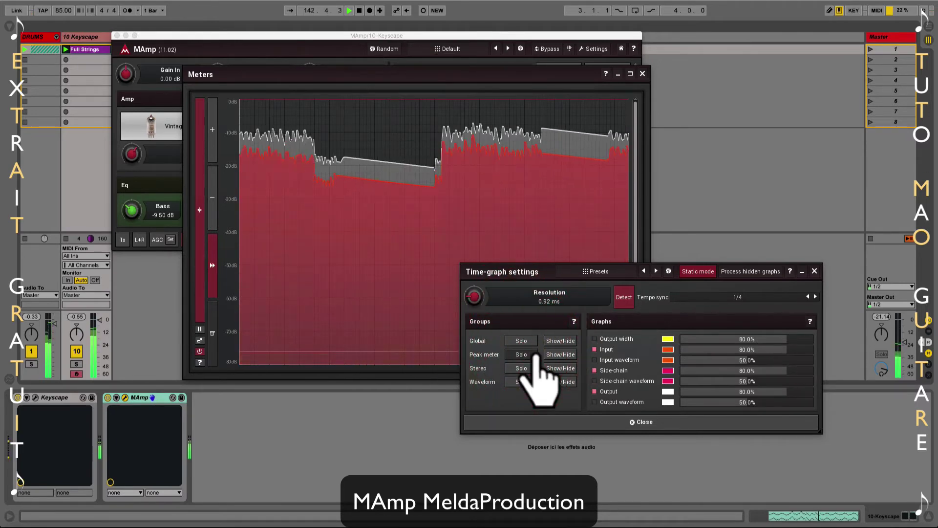
left_click(535, 369)
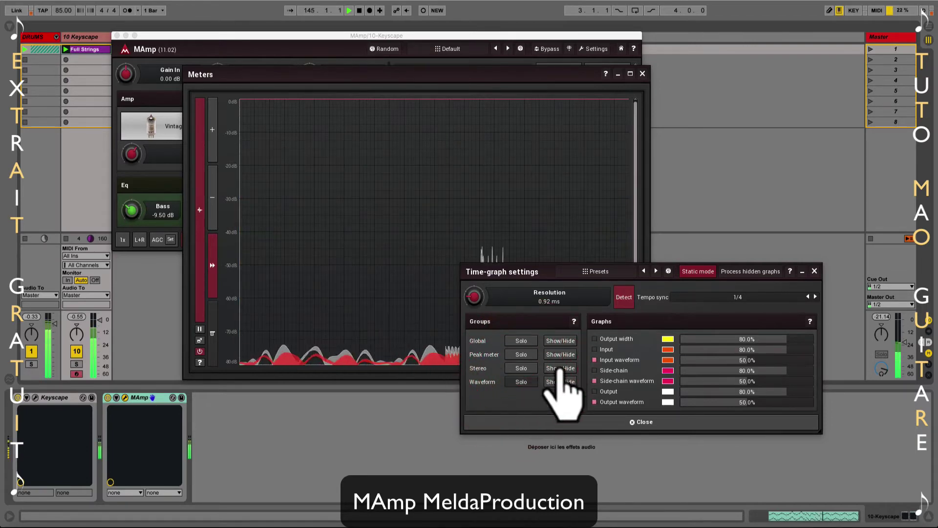
Step: Toggle the graph groups' visibility until all graphs are hidden, and show only Output width at 86%
left_click(562, 340)
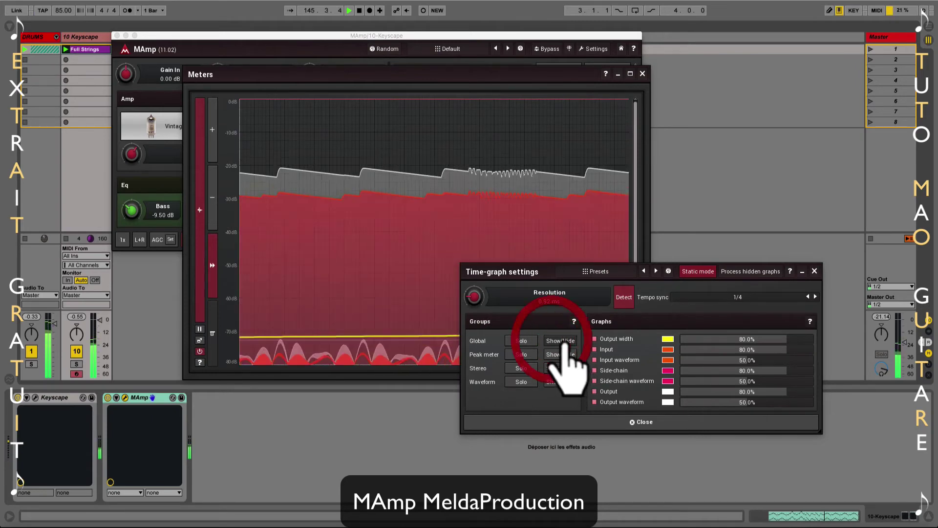
left_click(570, 354)
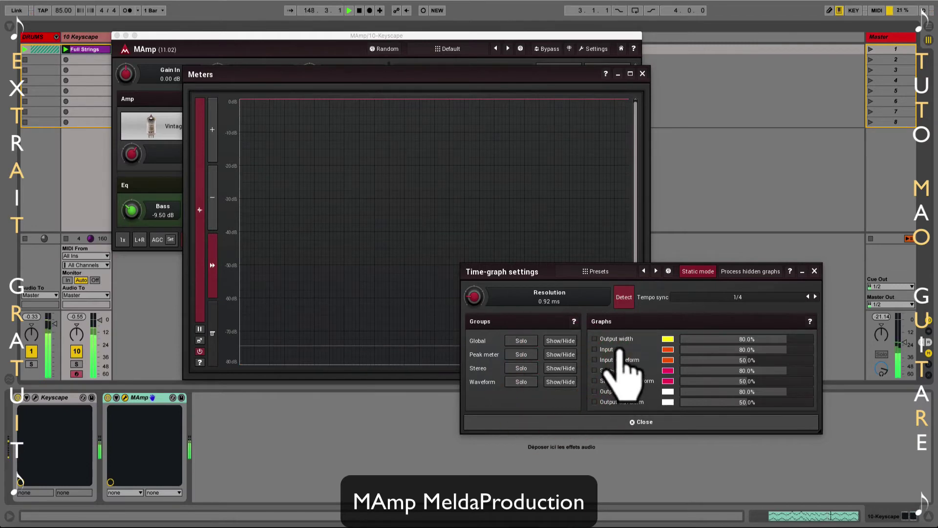
left_click(619, 339)
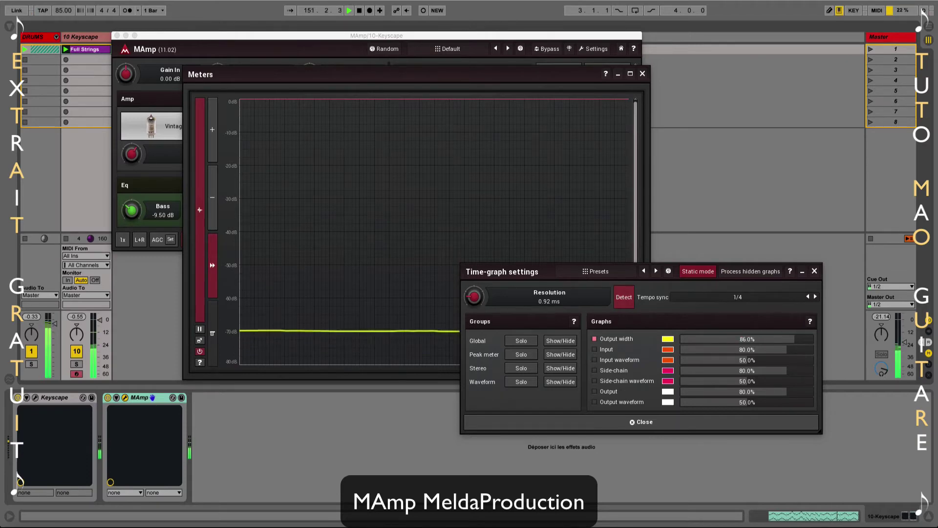
Step: Examine the colour picker and its presets for the Output width graph, and close both without changing the colour
left_click(668, 339)
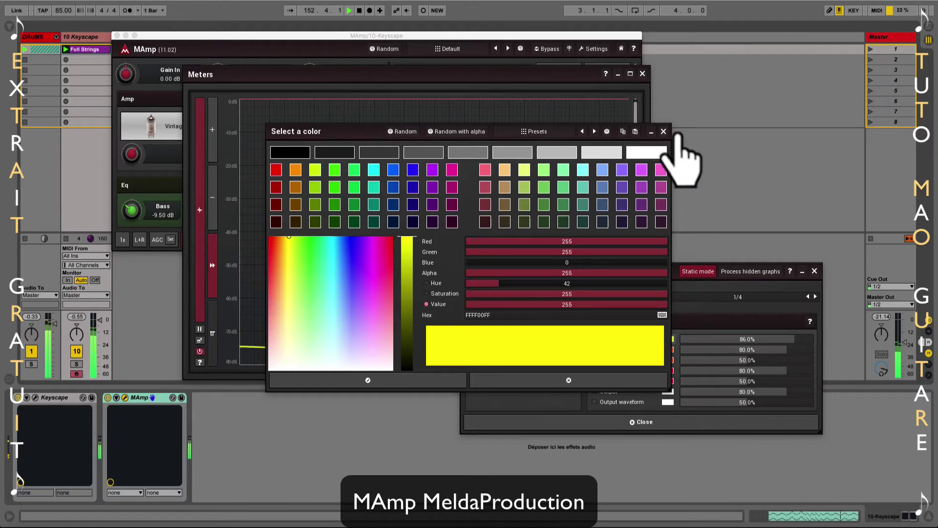
left_click(538, 132)
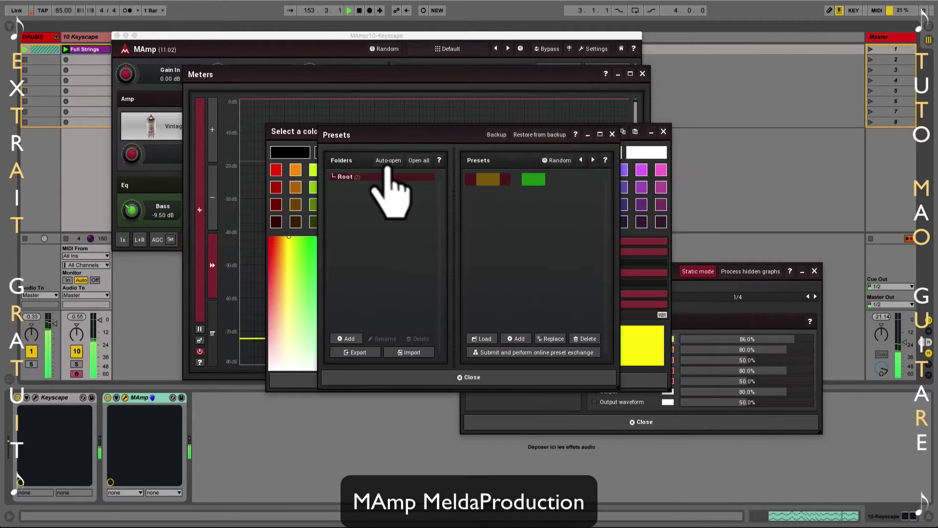
left_click(612, 134)
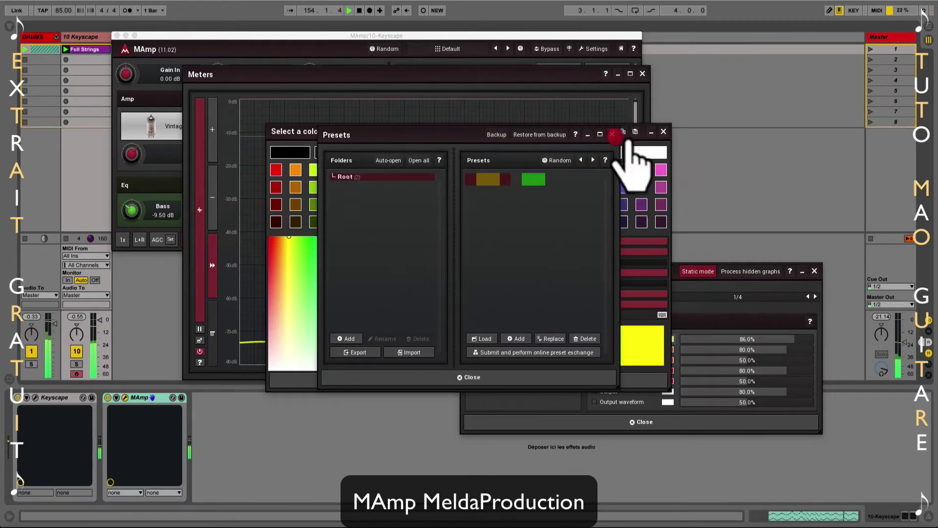
left_click(663, 132)
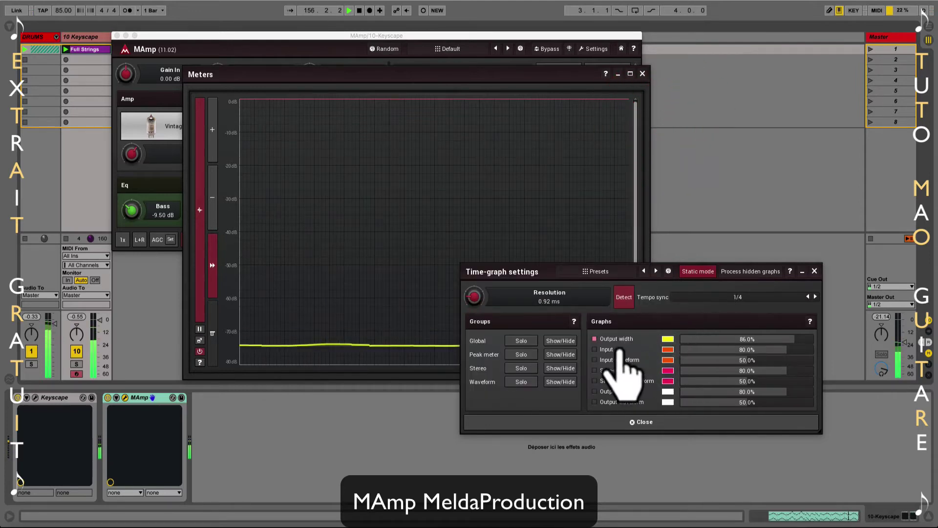
Step: Add the Input, Input waveform, Output and Output waveform graphs to the time-graph display
left_click(617, 348)
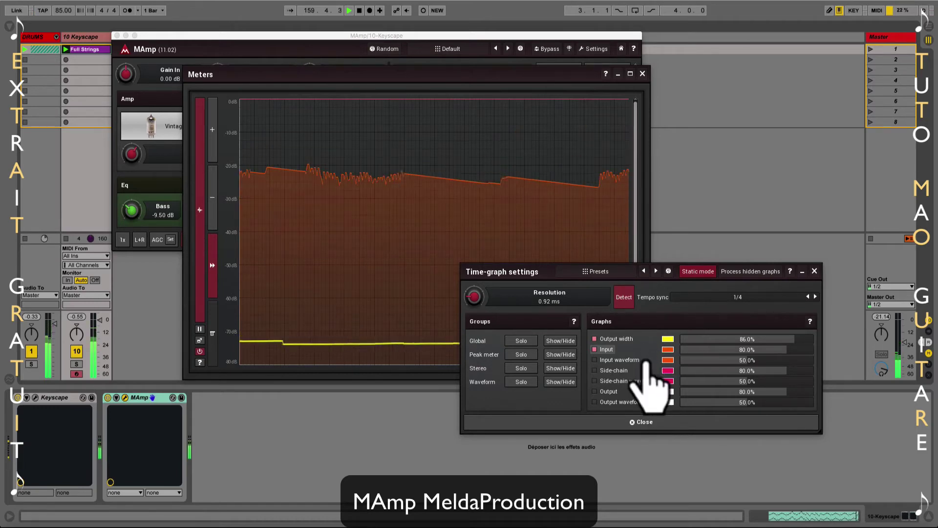
left_click(646, 361)
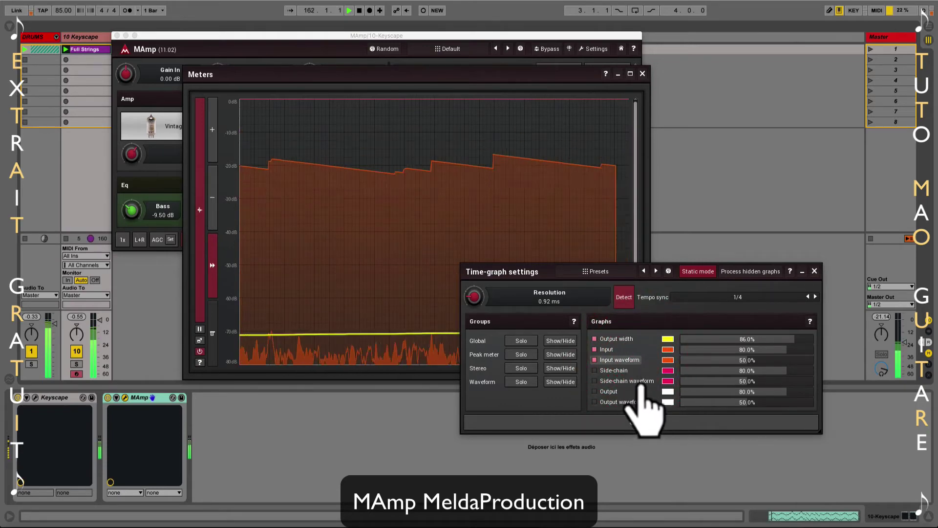
left_click(622, 392)
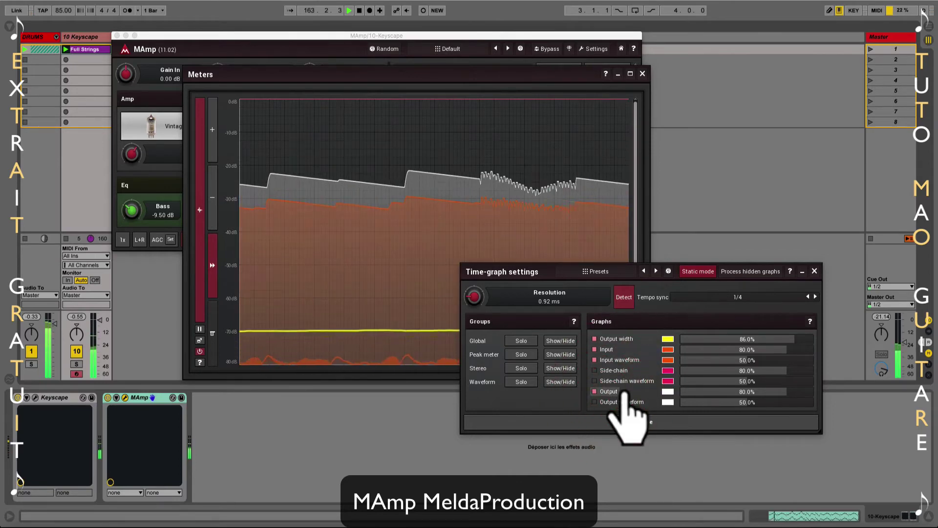
left_click(631, 405)
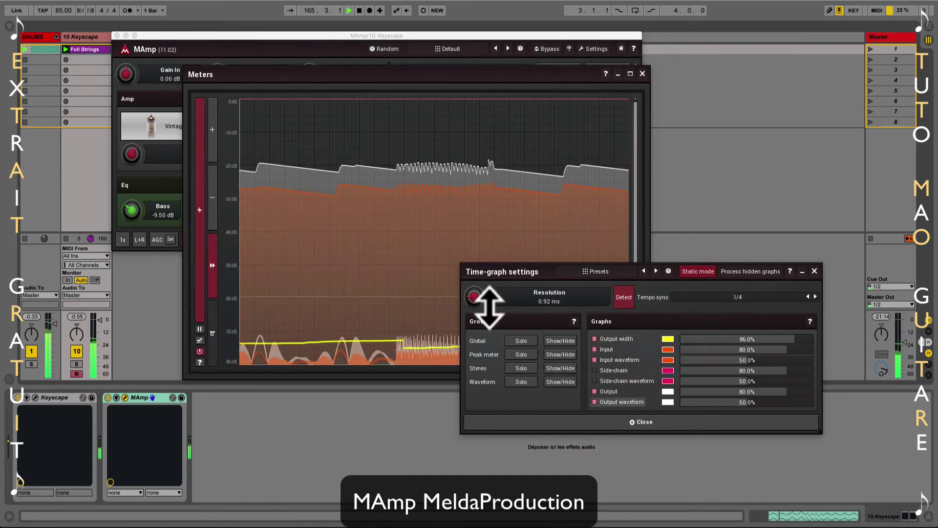
left_click(484, 255)
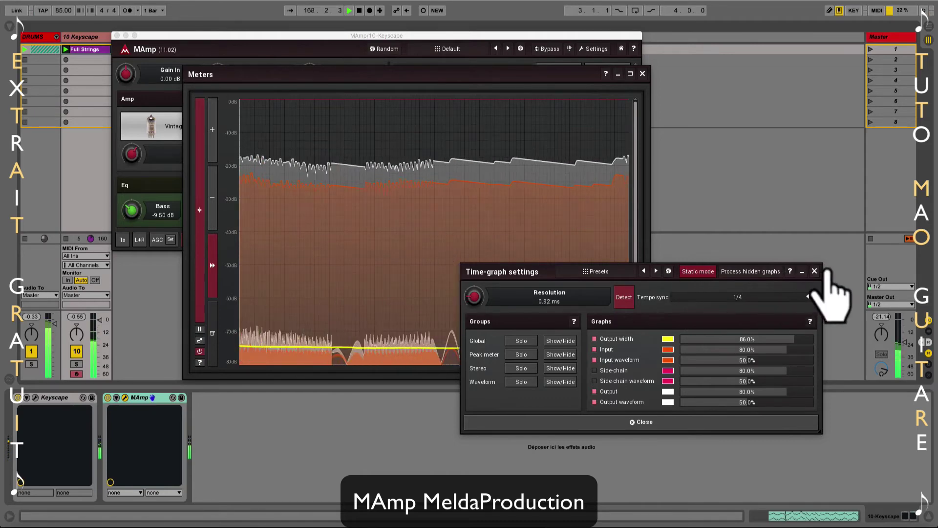
Step: Close the time-graph settings and the enlarged Meters window
left_click(813, 270)
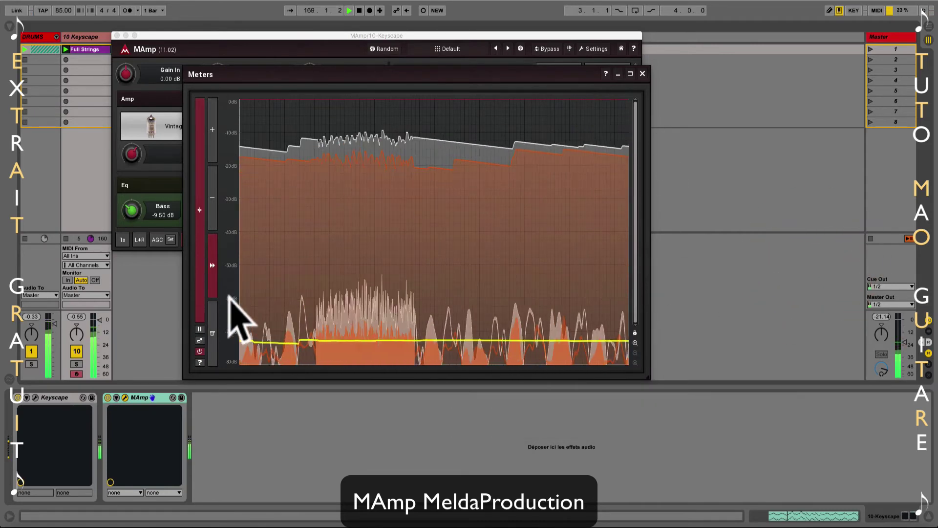
left_click(200, 338)
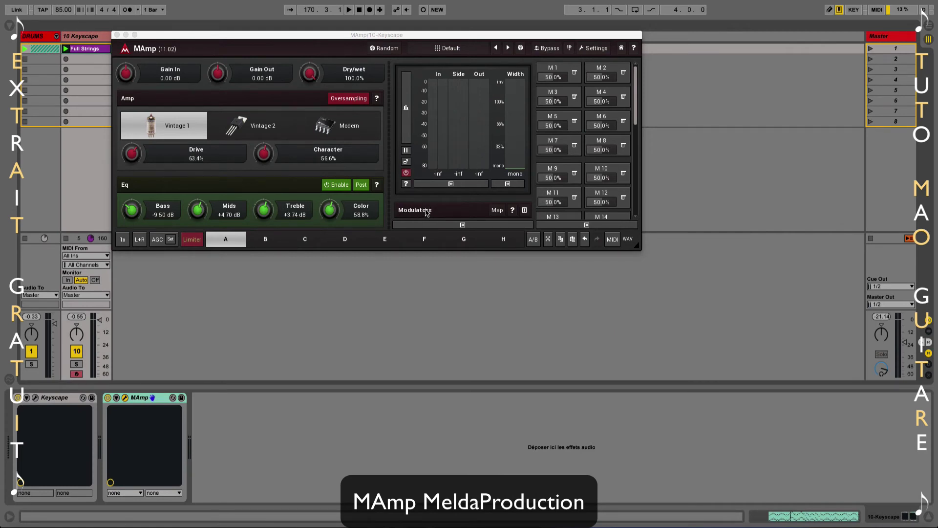
Step: Expand the Modulators section, view the list of all current modulator mappings and close the list
left_click(524, 210)
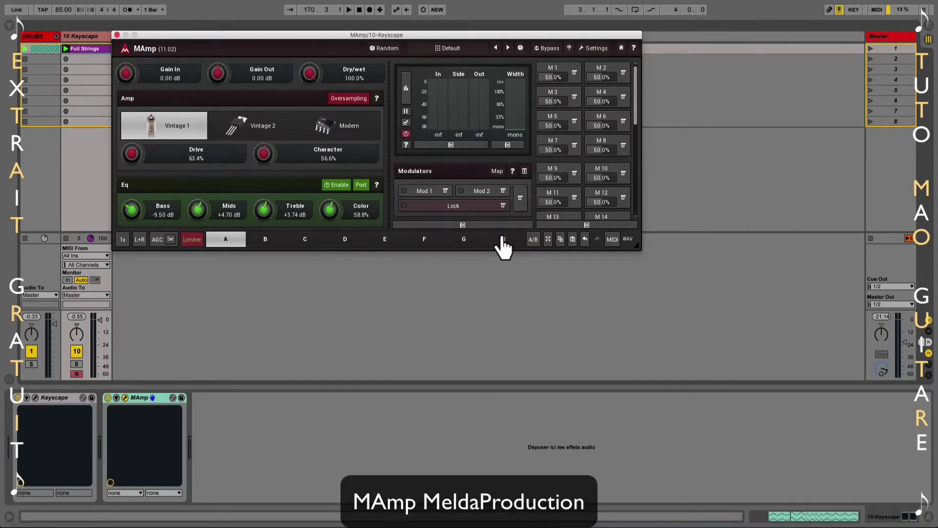
left_click(497, 170)
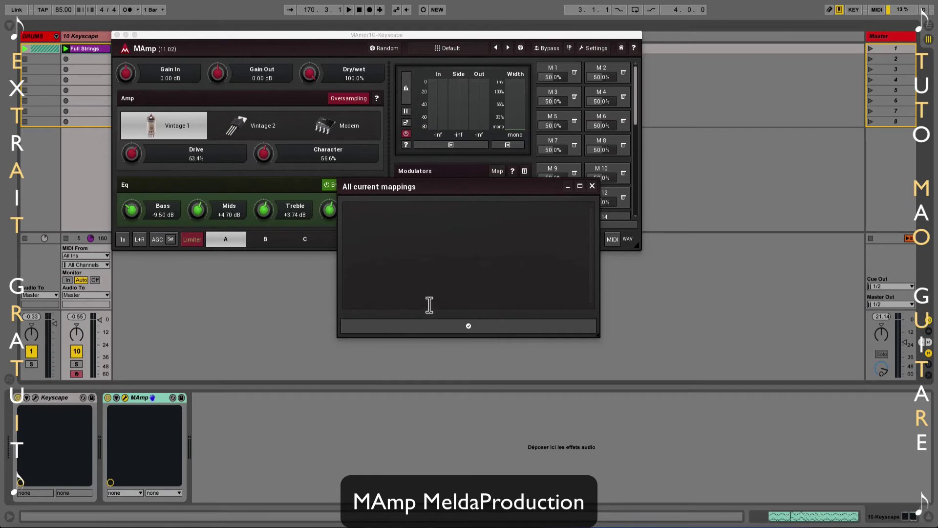
left_click(487, 324)
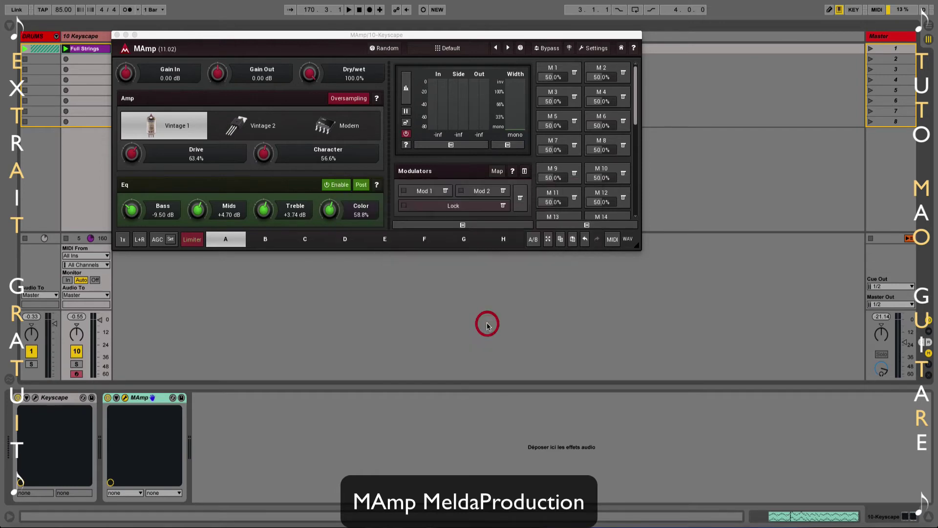
Step: Examine the settings windows of Modulator 1 and Modulator 2, closing each one without changes
left_click(428, 194)
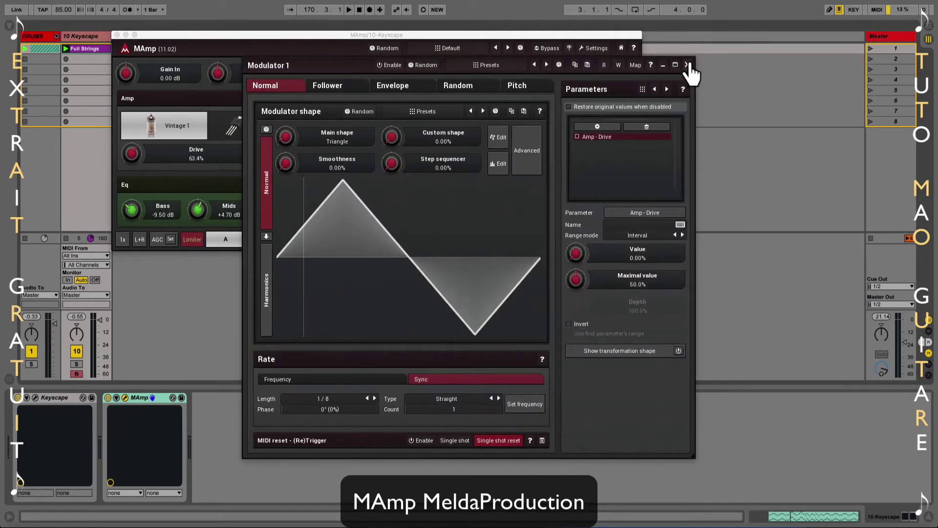
left_click(688, 64)
left_click(489, 196)
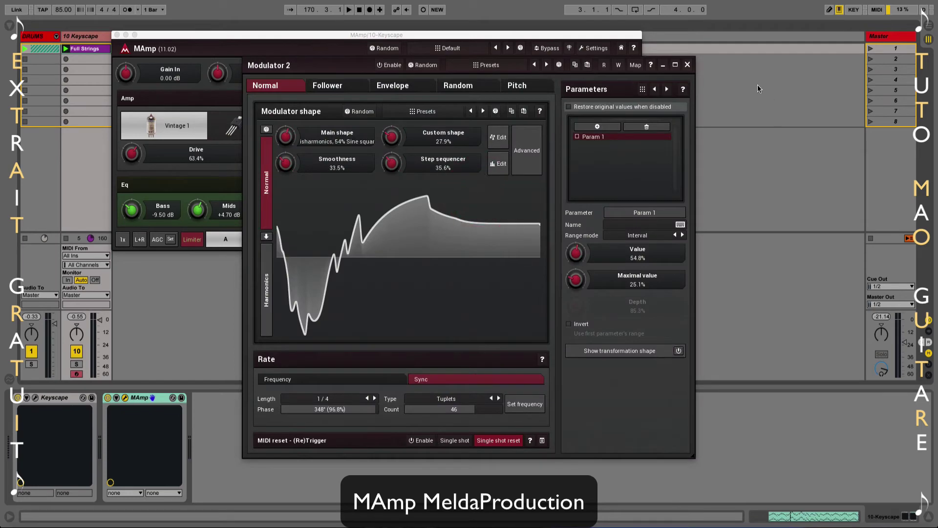
left_click(687, 64)
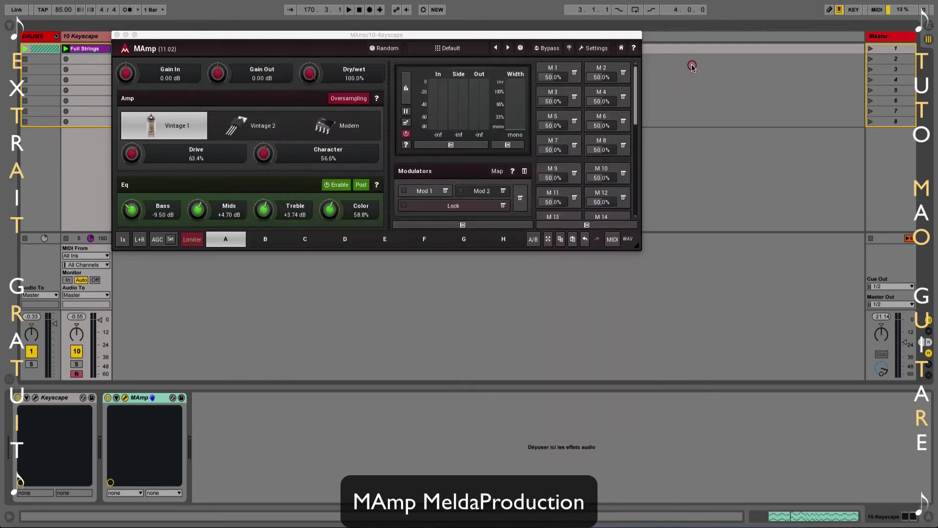
Step: Try enabling Mod 1 and Mod 2 in turn, switching each modulator off again
left_click(404, 191)
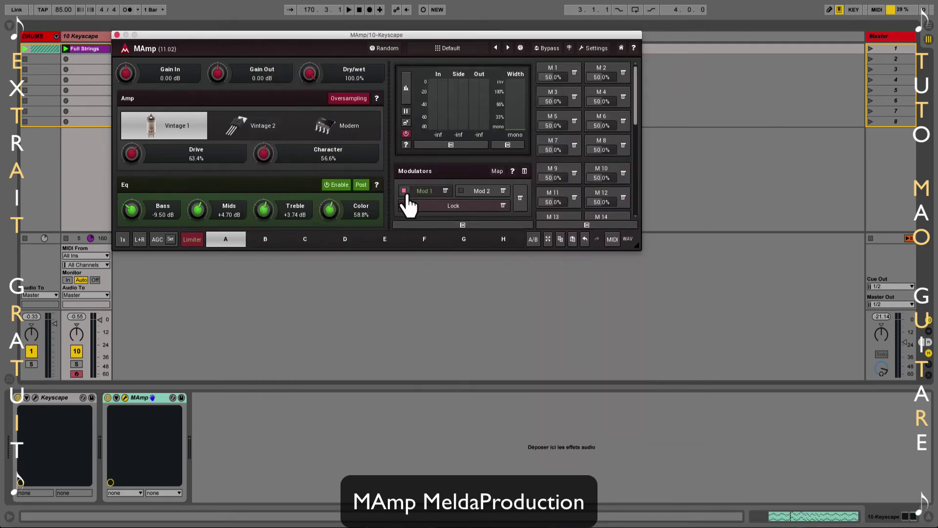
left_click(404, 191)
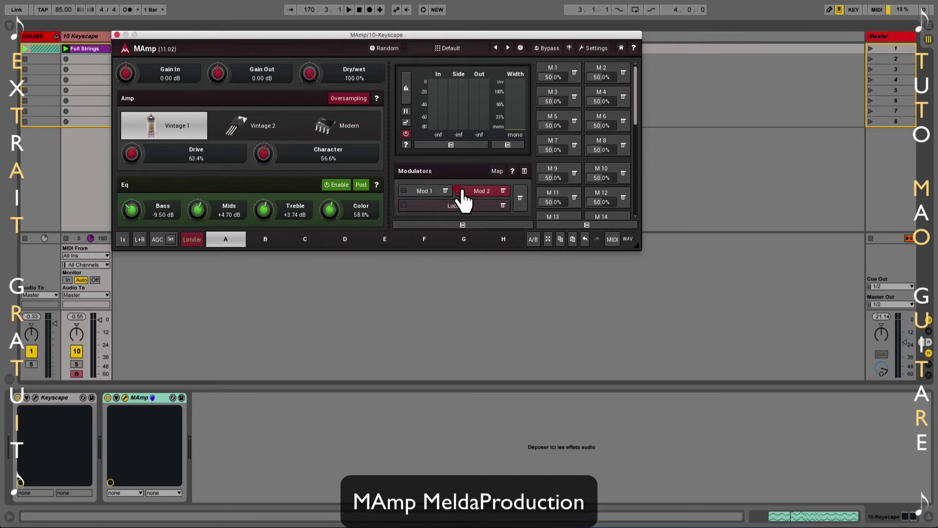
left_click(462, 192)
left_click(688, 65)
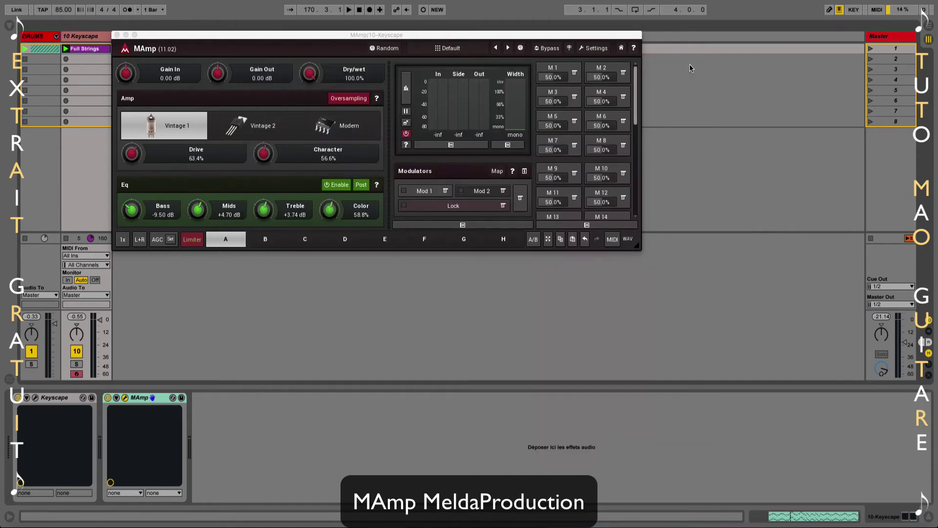
left_click(460, 191)
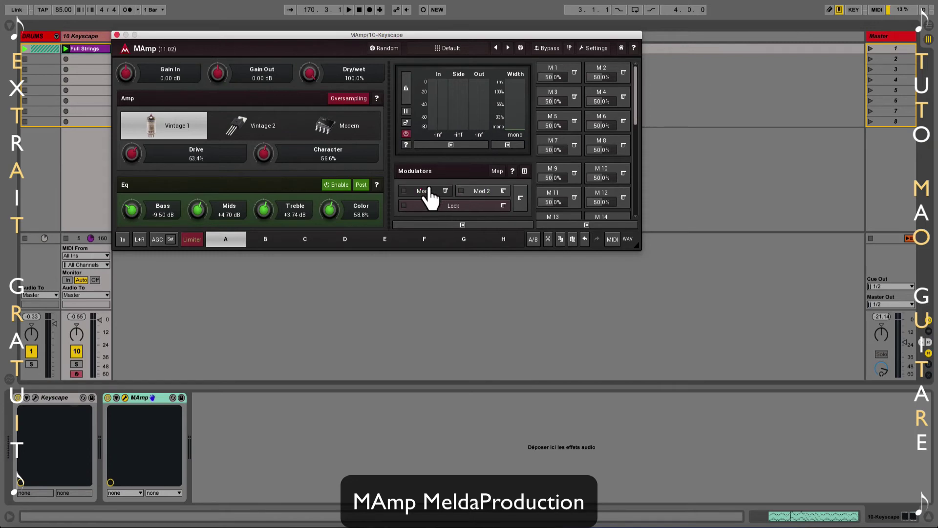
Step: Start and stop parameter recording on Mod 1, first with Learn and again with Clear & Learn
right_click(414, 191)
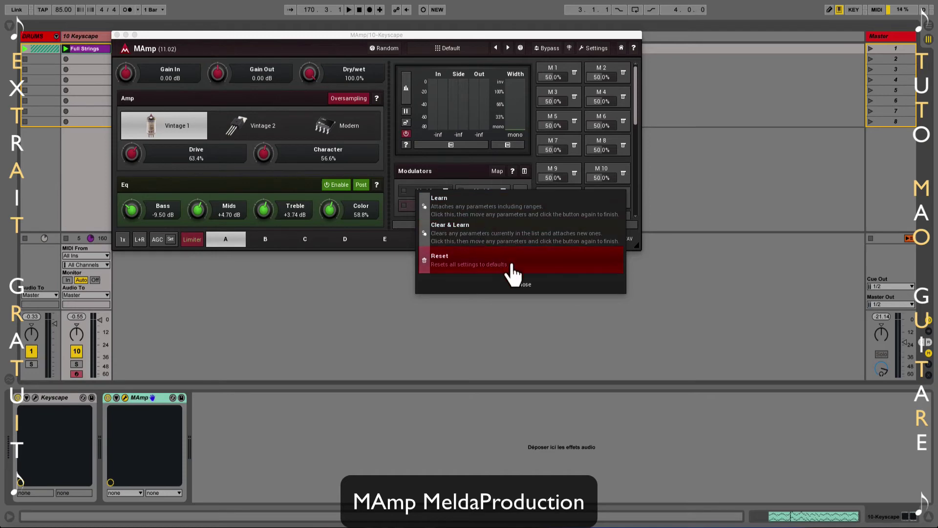
left_click(451, 201)
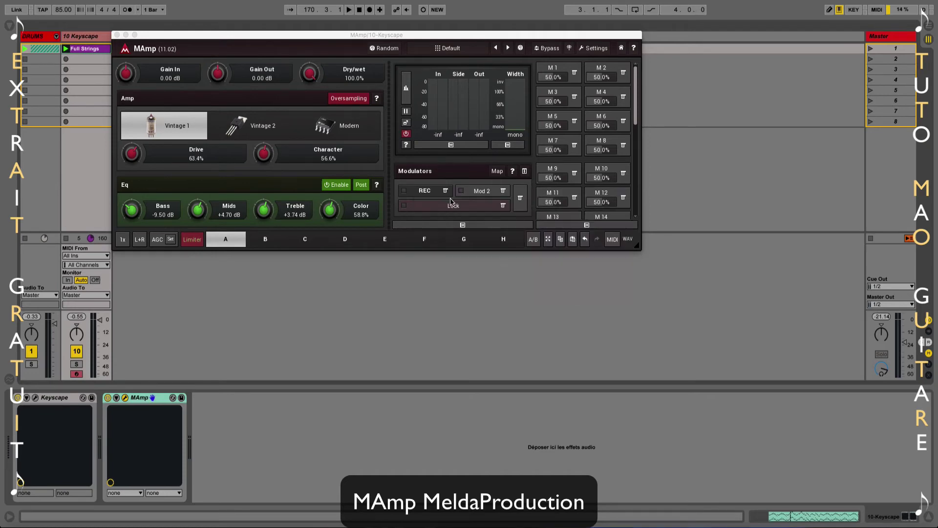
left_click(415, 195)
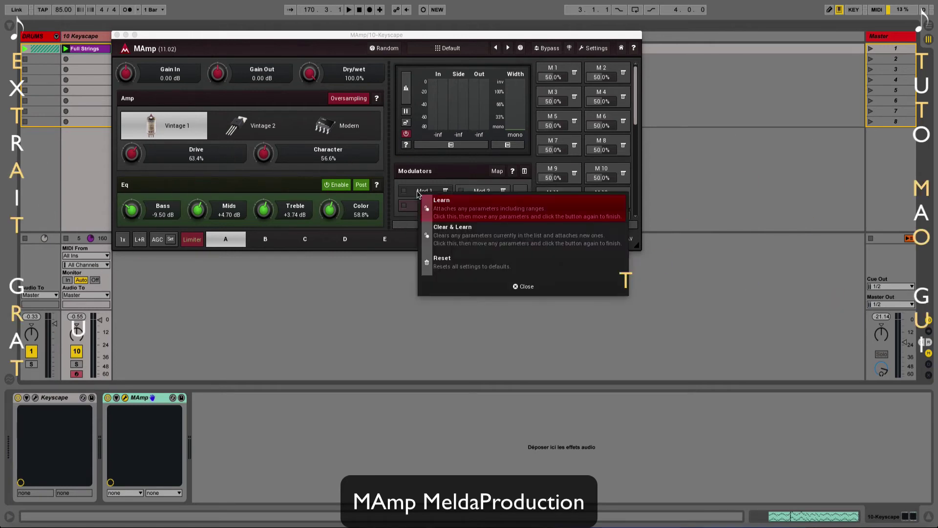
left_click(486, 236)
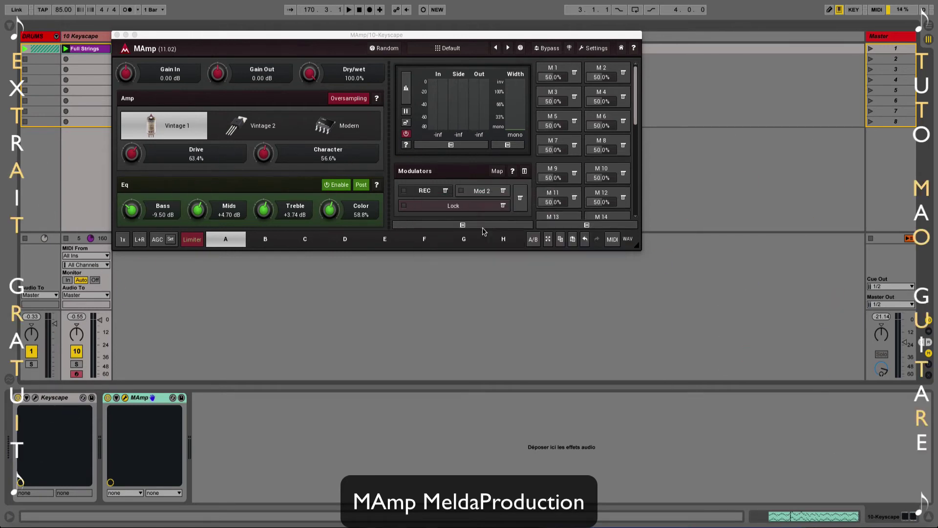
left_click(431, 195)
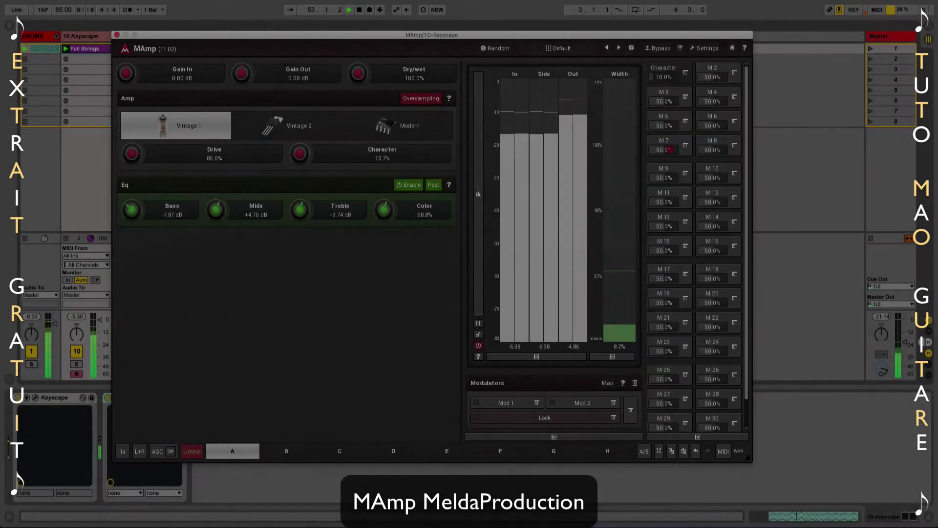
Step: Set the amp's Character to 64.0% with its multiparameter, and attach the Global 001 Modulation wheel MIDI controller to that multiparameter
left_click_drag(671, 150, 668, 79)
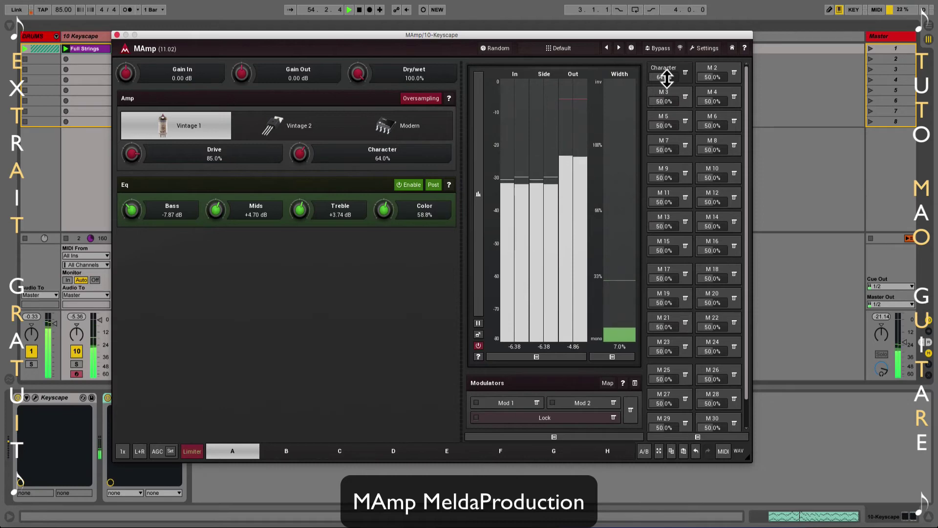
left_click(660, 67)
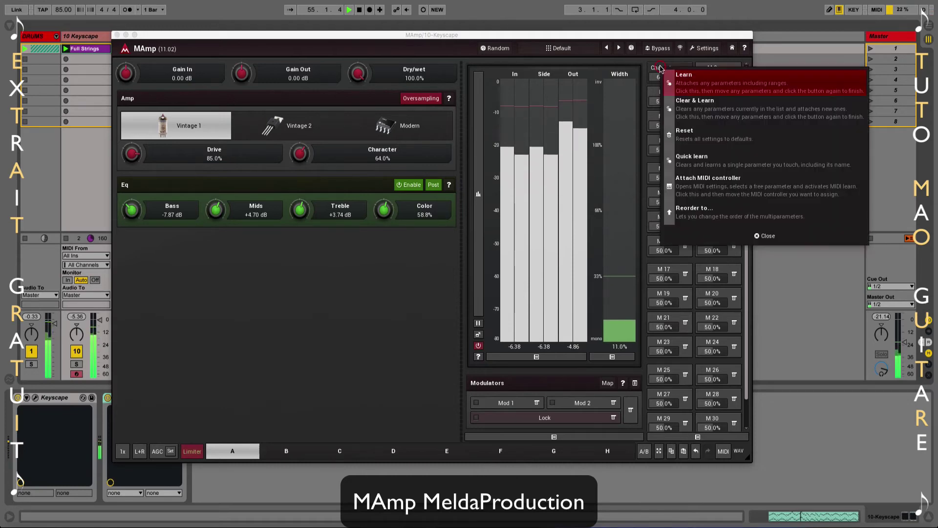
left_click(706, 189)
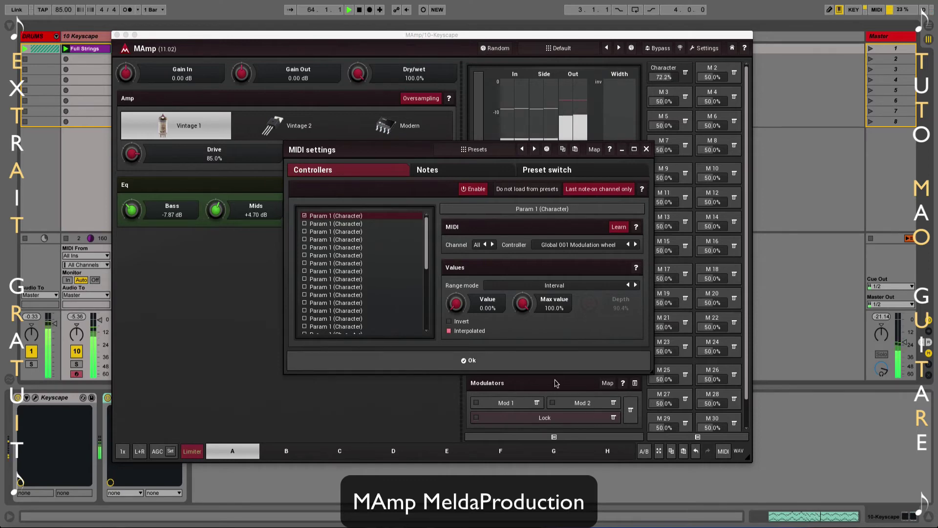
left_click(516, 364)
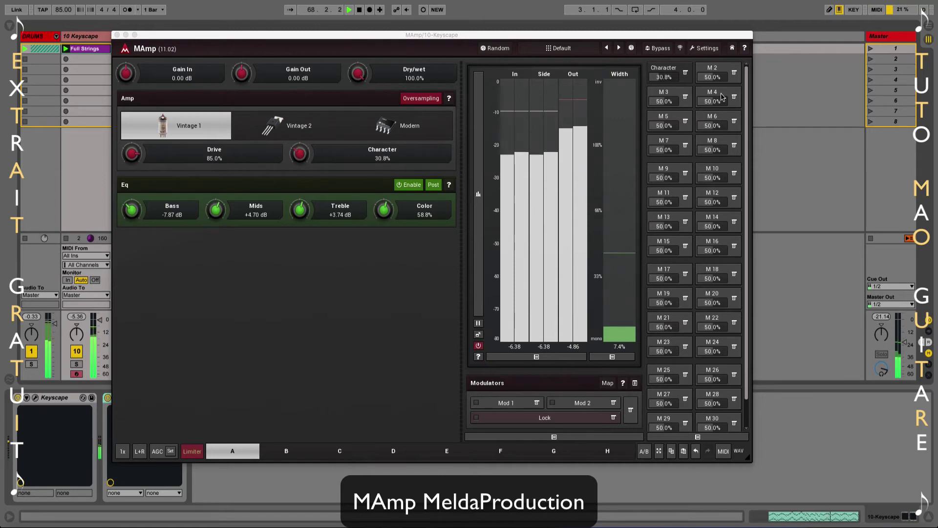
Step: Collapse the MultiParameters section and shrink the plugin window to a compact height
scroll(716, 428, "down", 1)
scroll(715, 429, "down", 3)
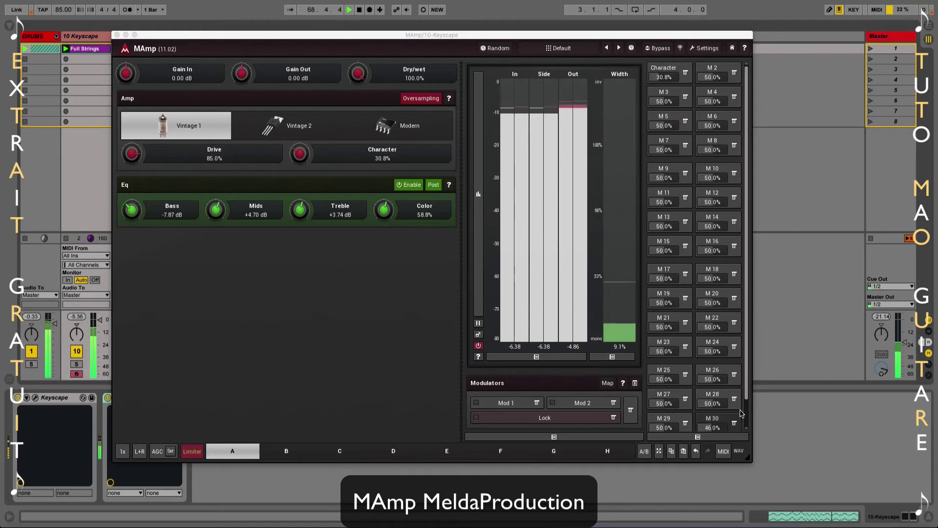
left_click_drag(746, 394, 752, 454)
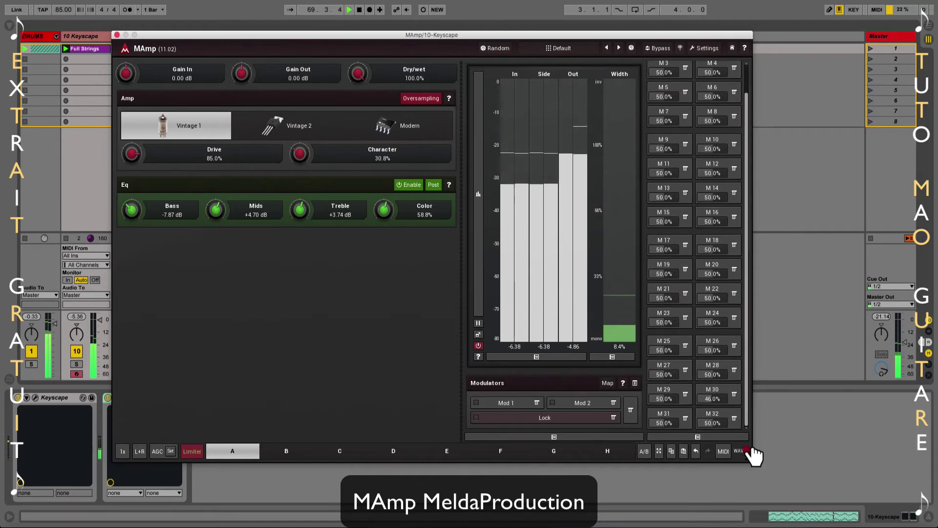
left_click(697, 437)
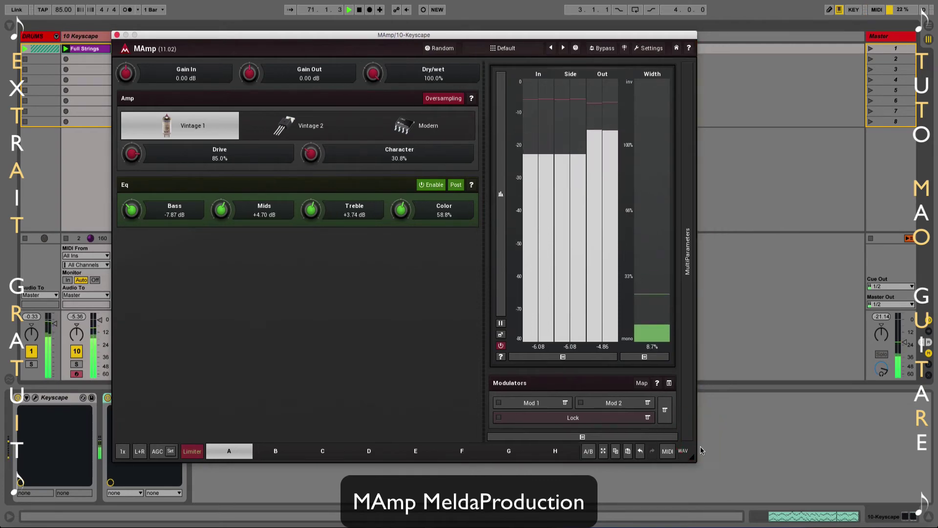
left_click_drag(692, 457, 684, 231)
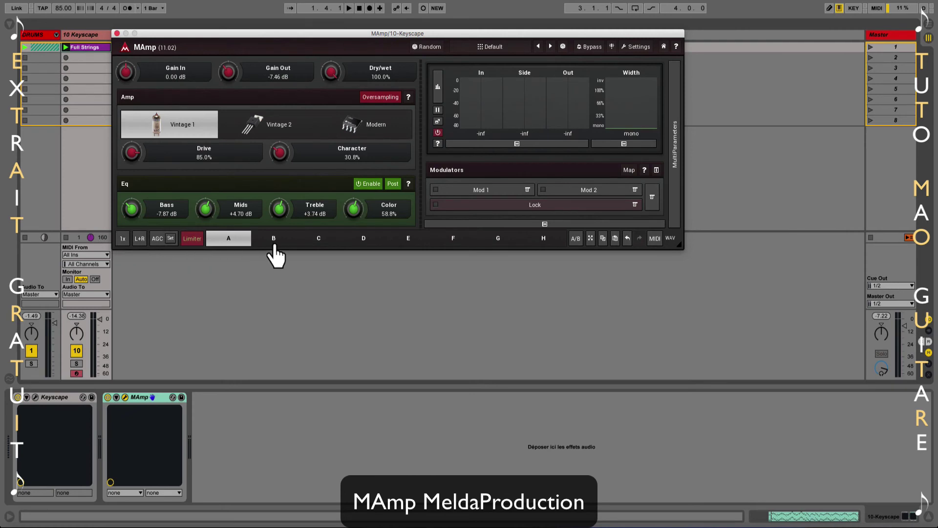
Step: Compare 3x, 8x, 11x and 14x upsampling during playback, set it back to 1x and close the upsampling settings
left_click(122, 237)
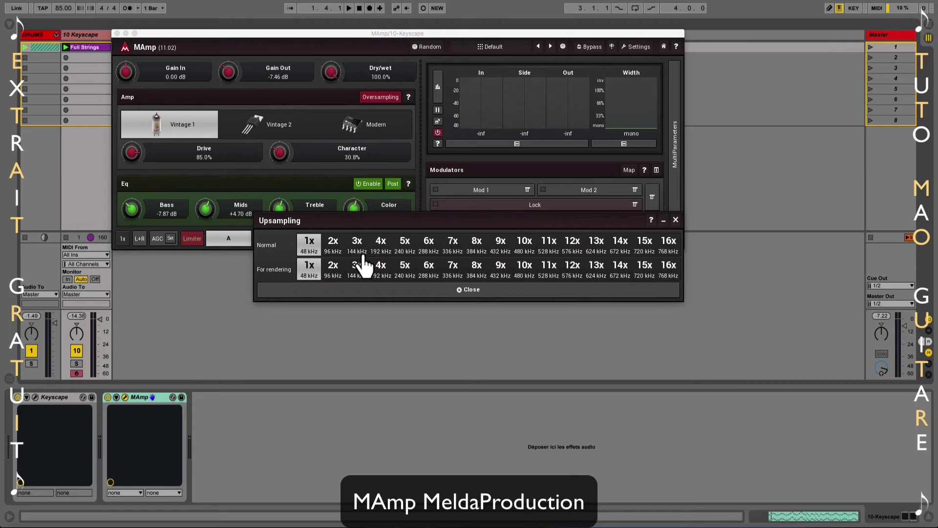
key("space")
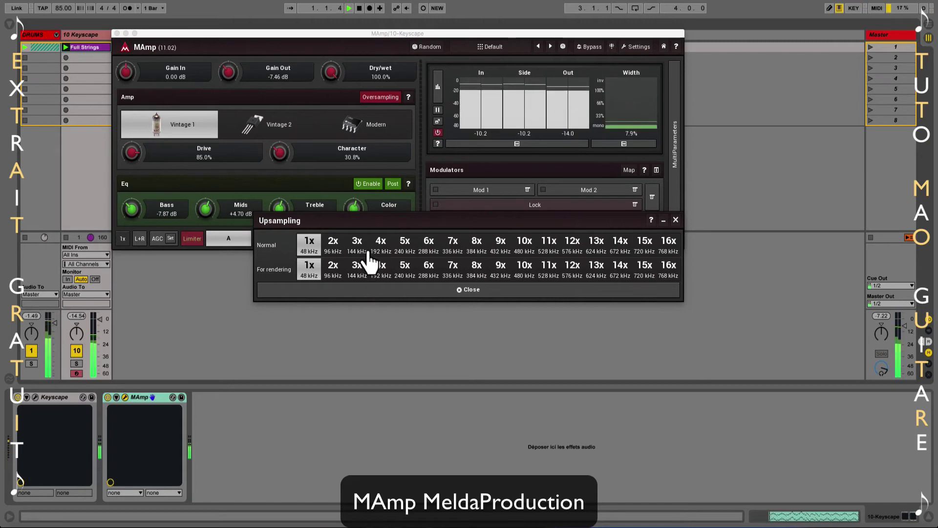
left_click(357, 242)
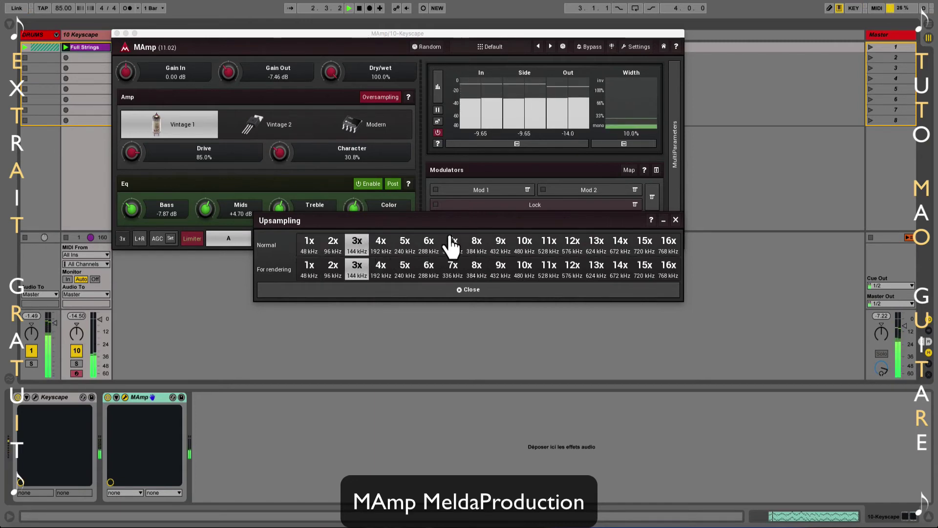
left_click(476, 242)
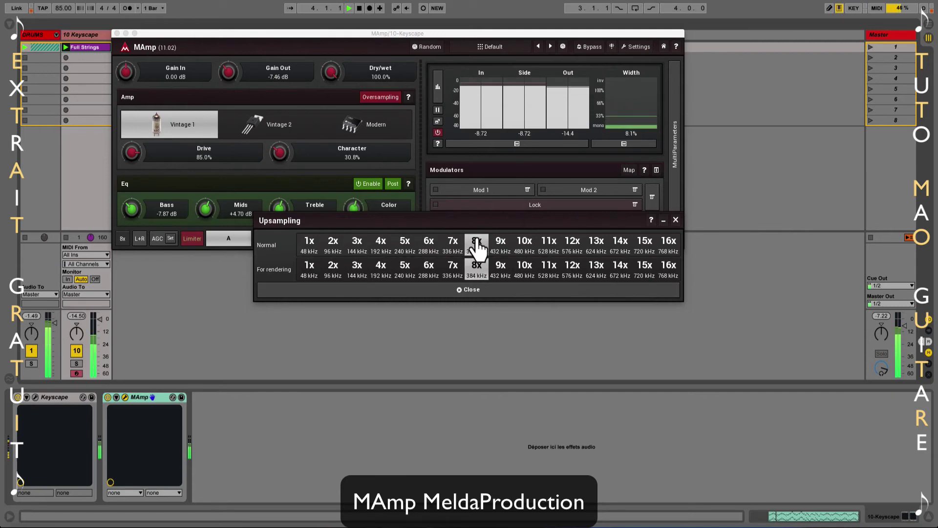
left_click(556, 242)
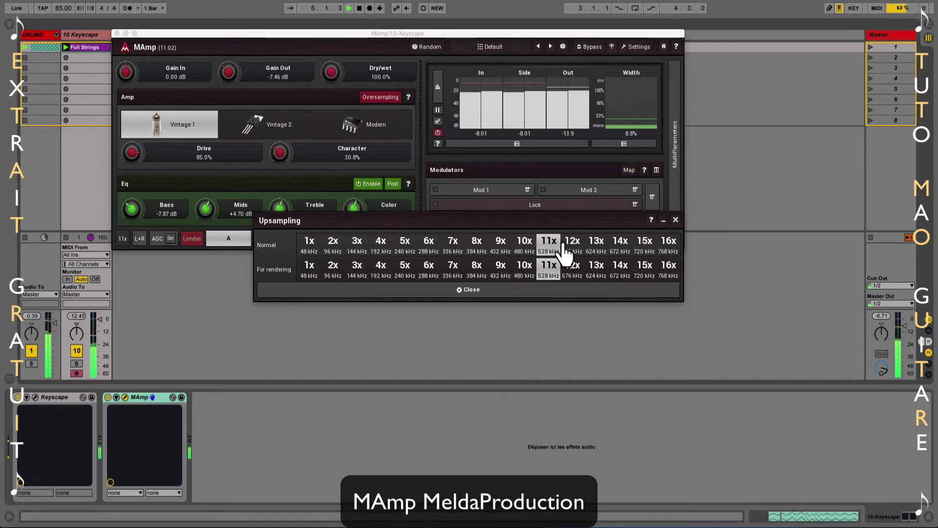
left_click(621, 243)
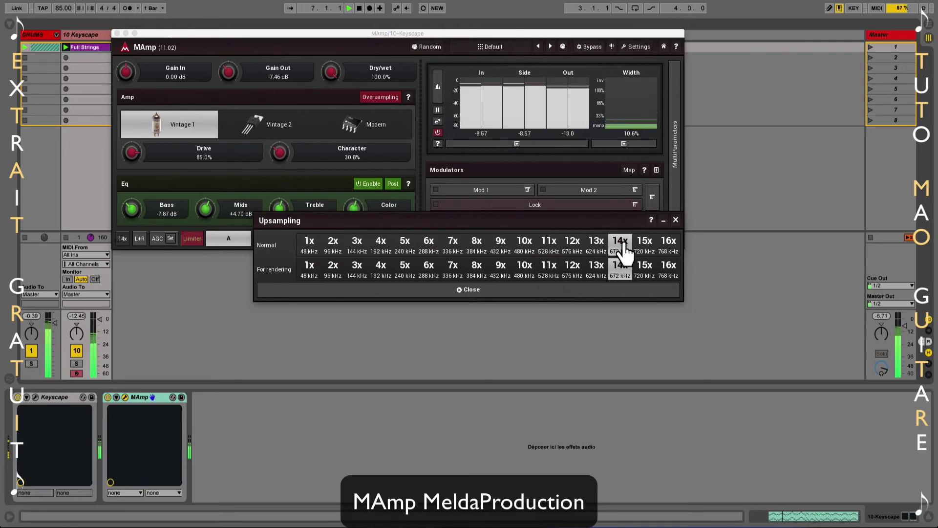
left_click(311, 243)
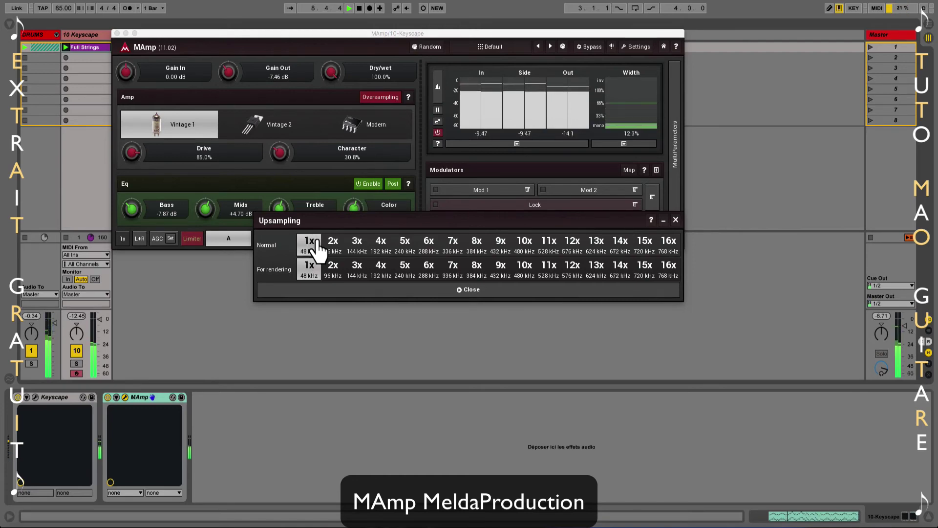
left_click(419, 291)
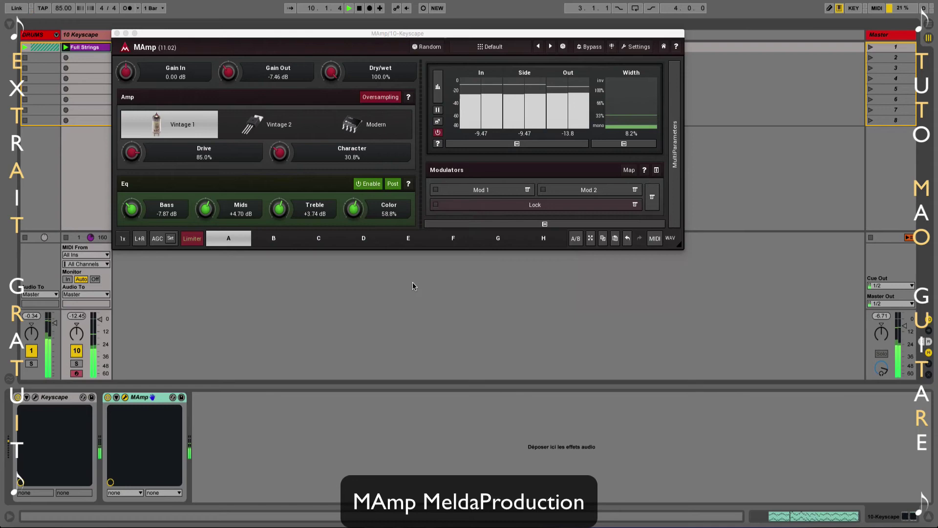
Step: Set the channel mode to Left so only the left channel is processed
left_click(139, 239)
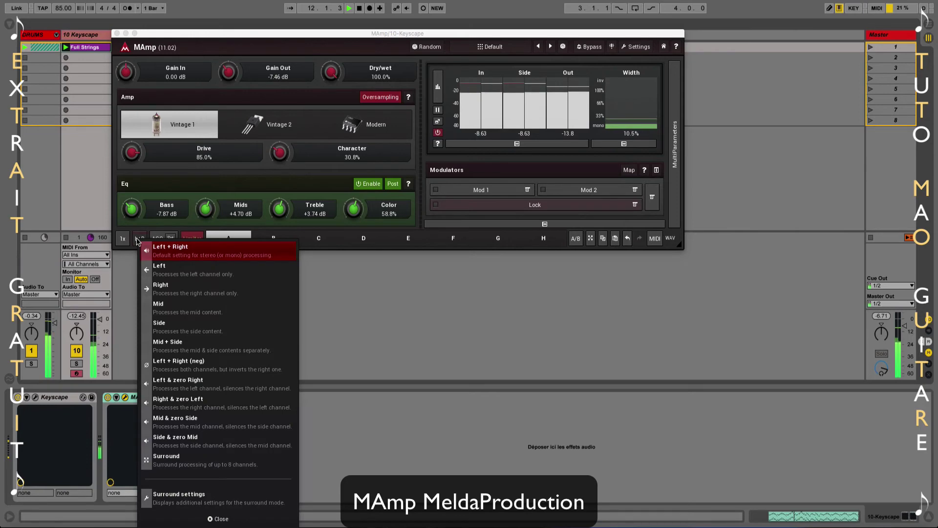
left_click(195, 270)
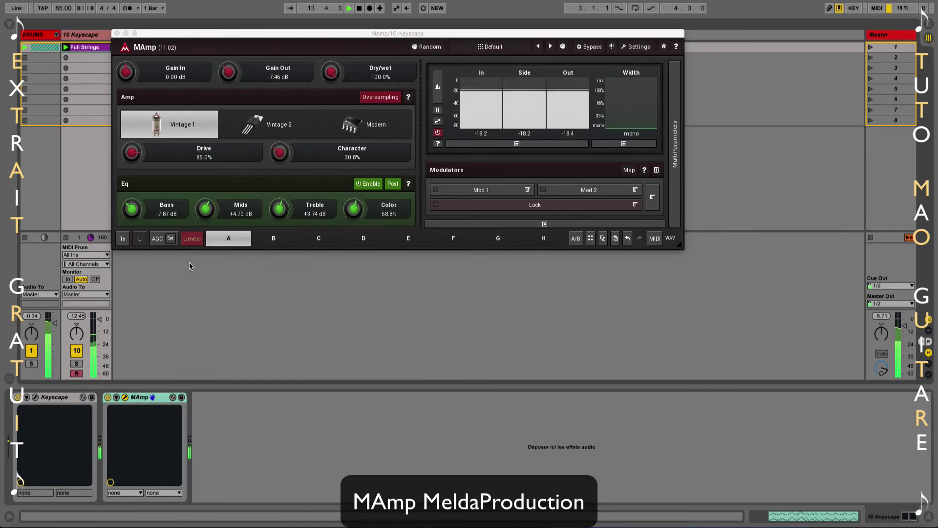
Step: Compare the Right, Mid, Side and Mid + Side channel modes during playback, ending on Left + Right (neg)
left_click(139, 240)
left_click(184, 287)
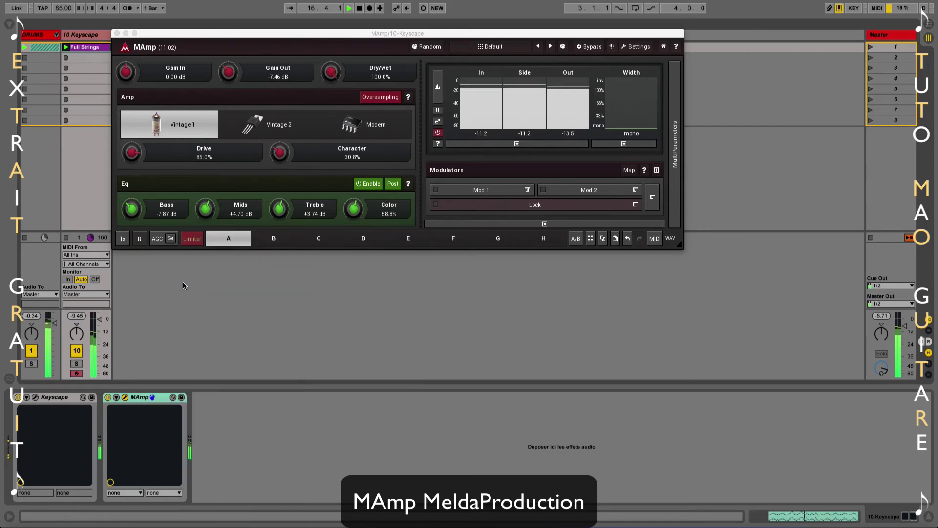
left_click(139, 239)
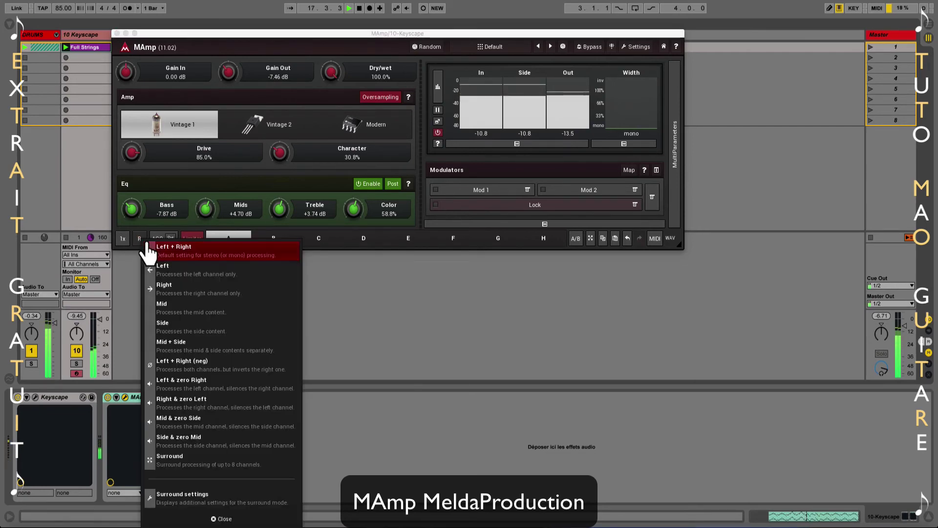
left_click(196, 311)
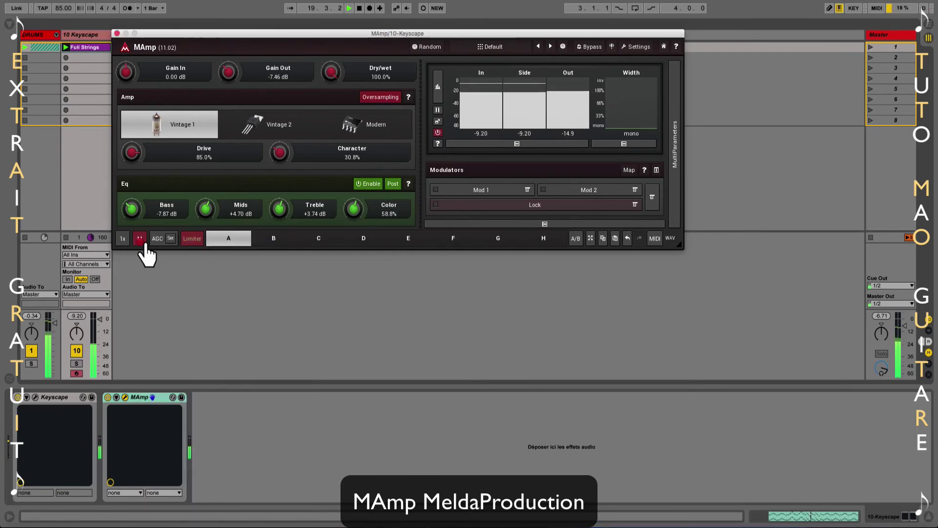
left_click(140, 239)
left_click(181, 324)
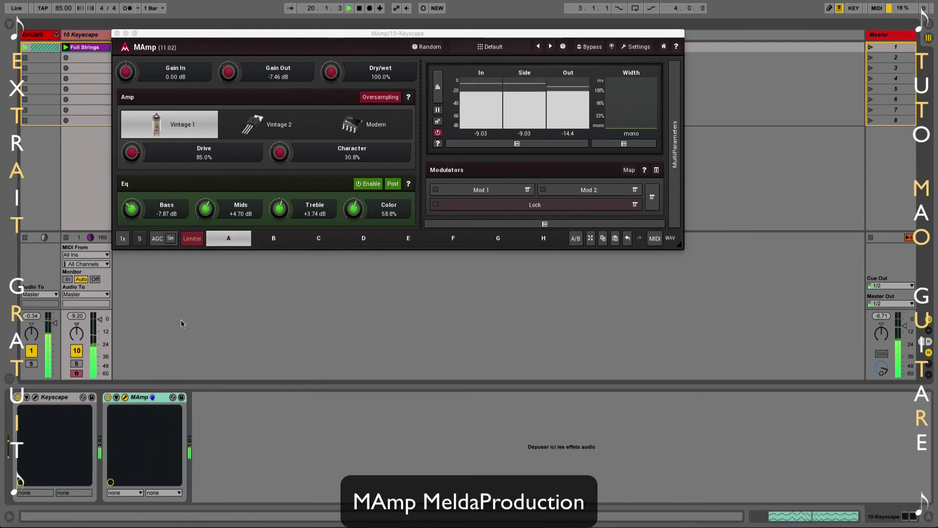
left_click(140, 239)
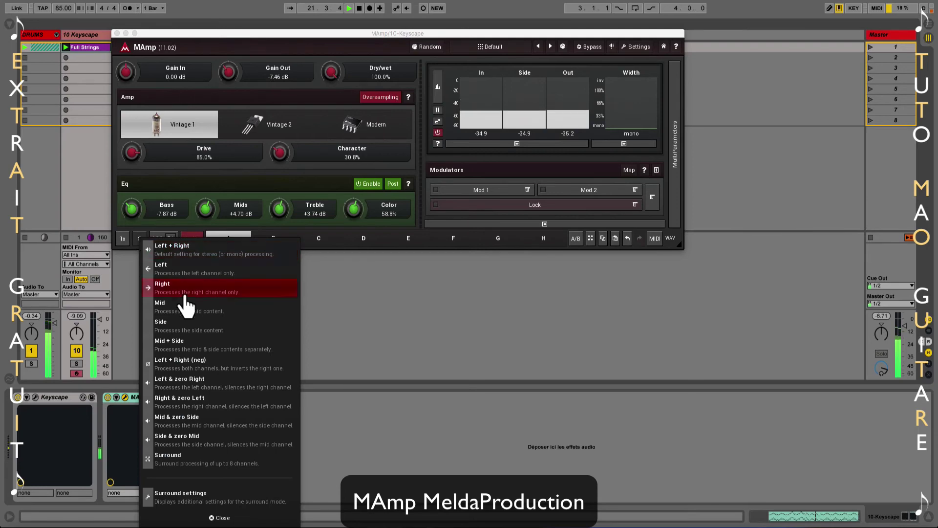
left_click(179, 342)
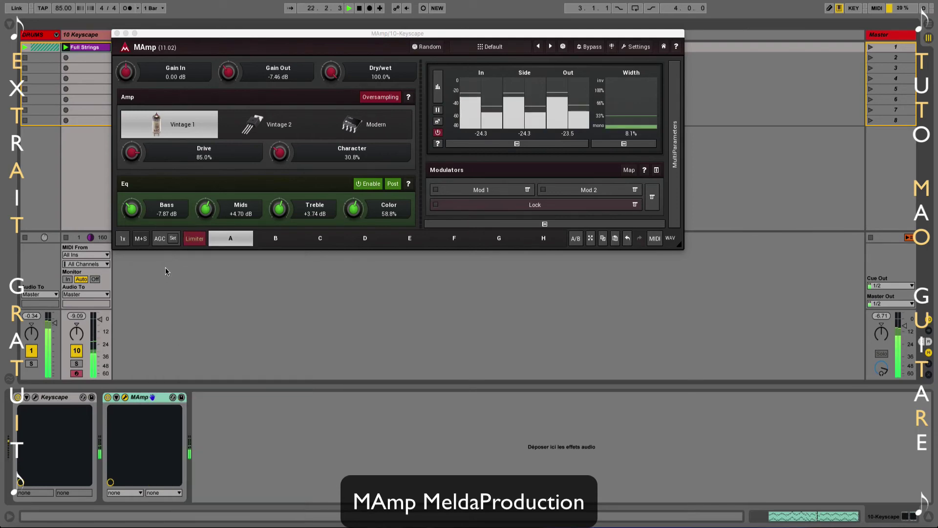
left_click(140, 239)
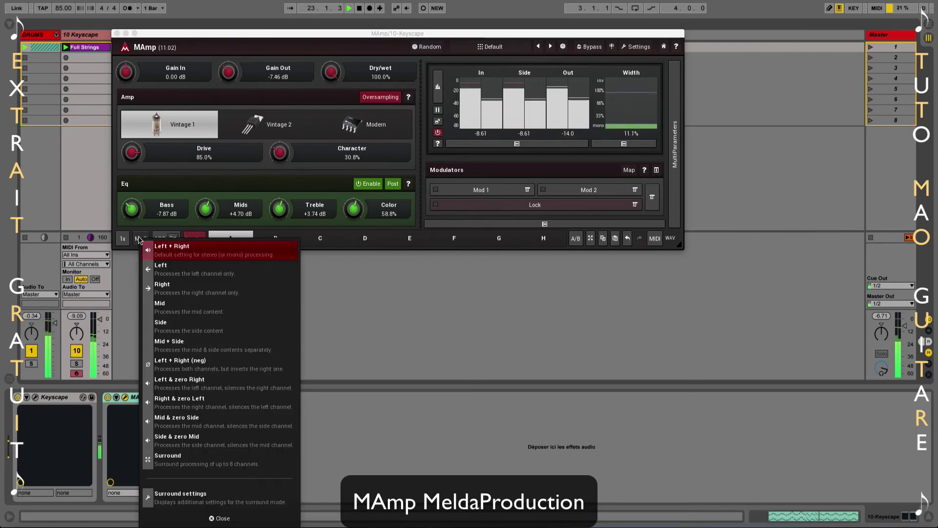
left_click(190, 364)
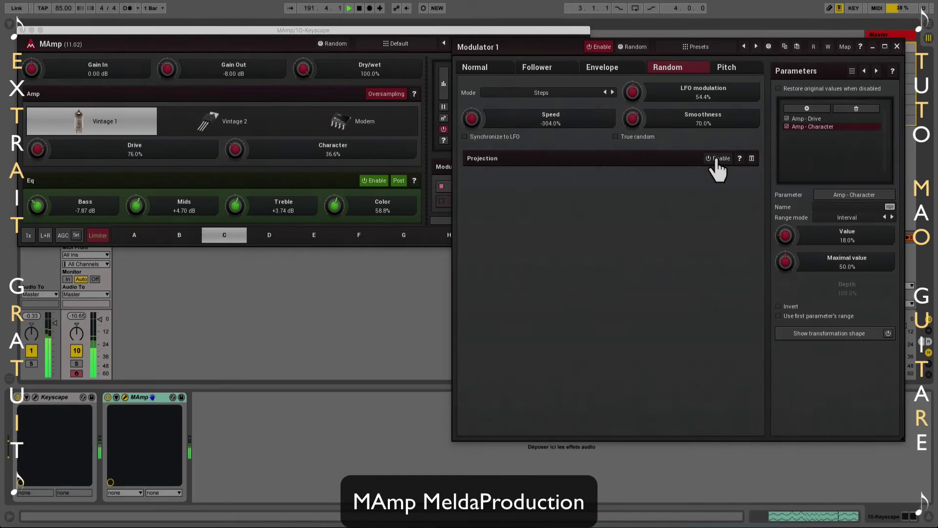
Step: Enable the random modulator's Projection, show its settings, and set the phase to 43.0% and the interval to 106.8%
left_click(717, 159)
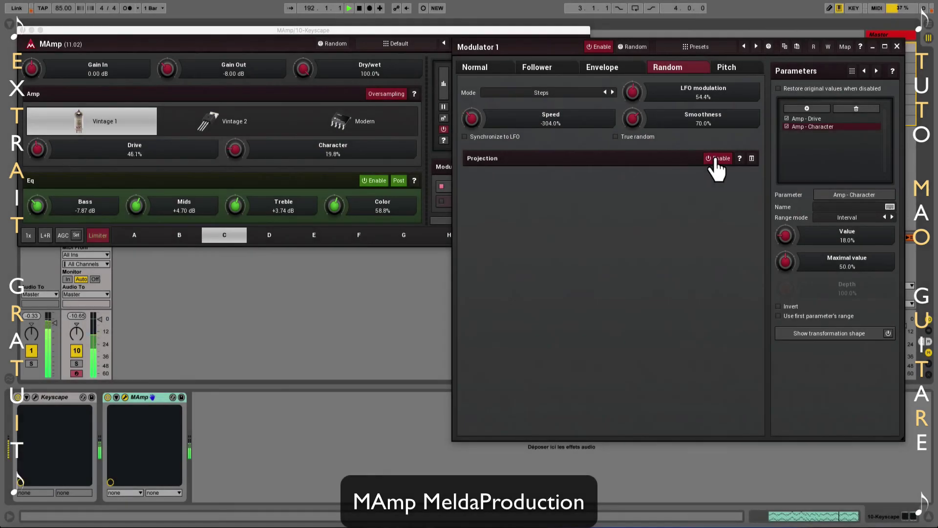
left_click(752, 159)
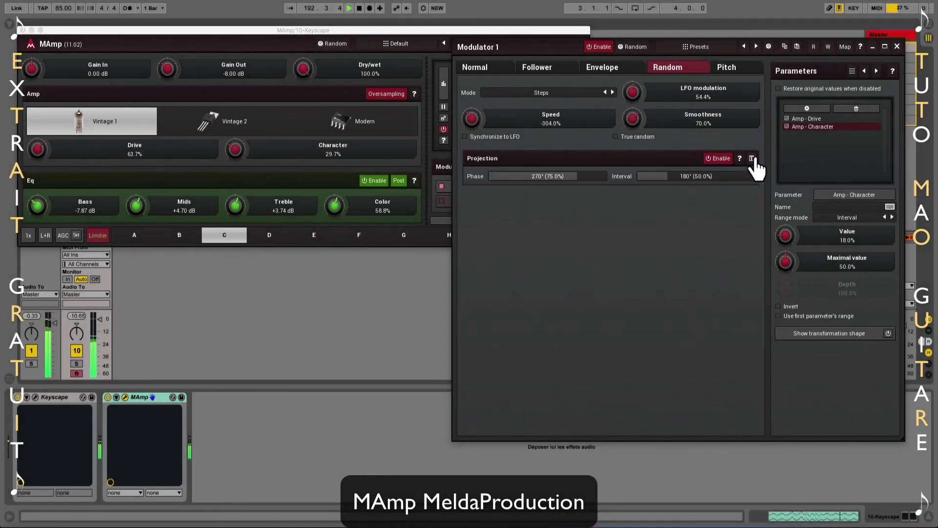
mouse_move(570, 200)
left_mouse_down()
mouse_move(566, 235)
mouse_move(568, 219)
left_mouse_up()
left_click_drag(676, 181, 682, 149)
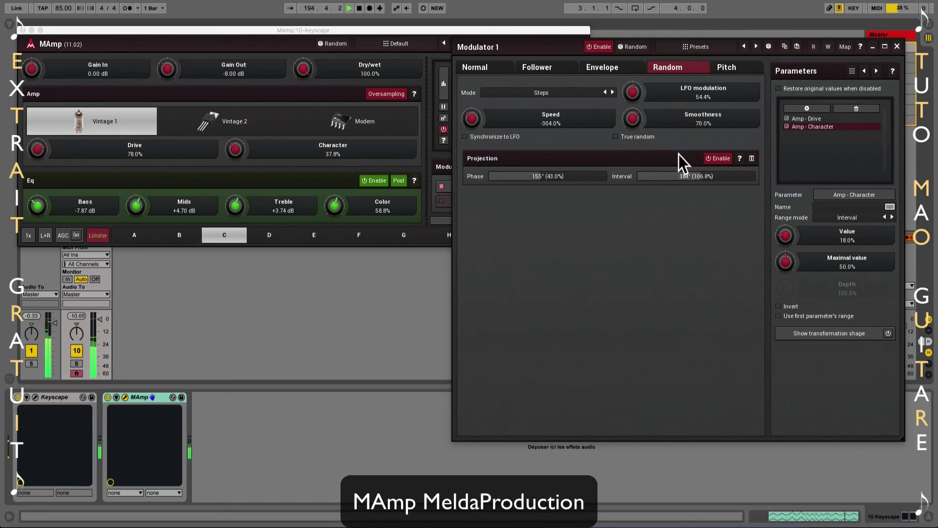
Step: Switch Modulator 1 to Pitch mode with 100% LFO modulation, a frequency range of 240.5 Hz to 1371 Hz, and a +2 octave, +2 semitone shift
left_click(731, 69)
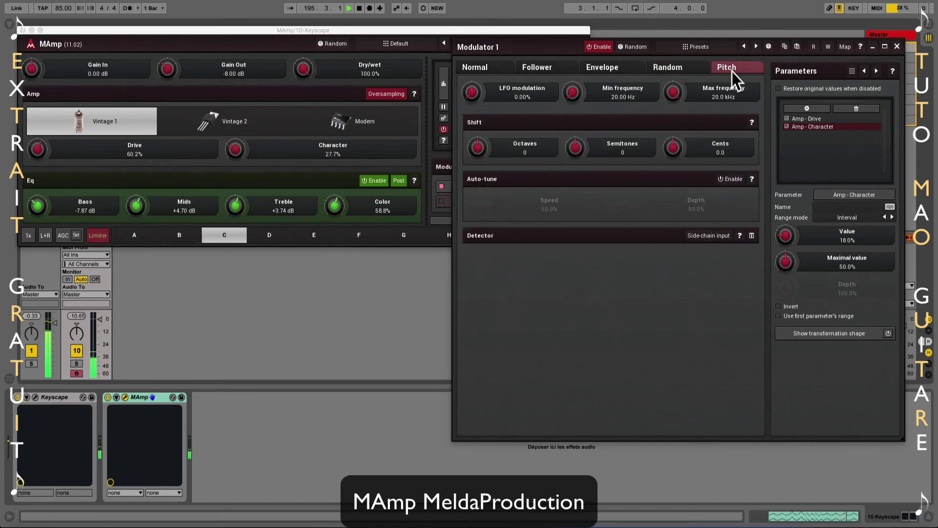
left_click_drag(479, 96, 484, 64)
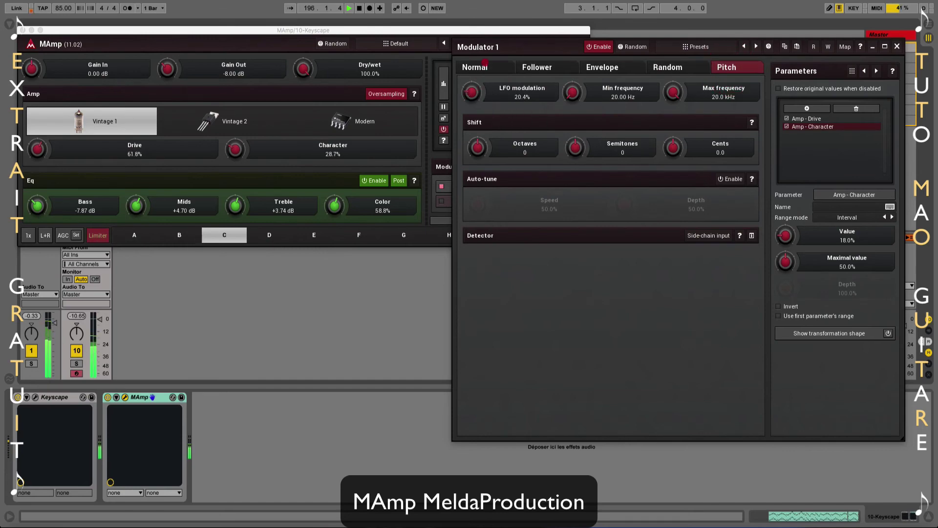
left_click_drag(494, 32, 494, 26)
left_click_drag(573, 94, 602, 67)
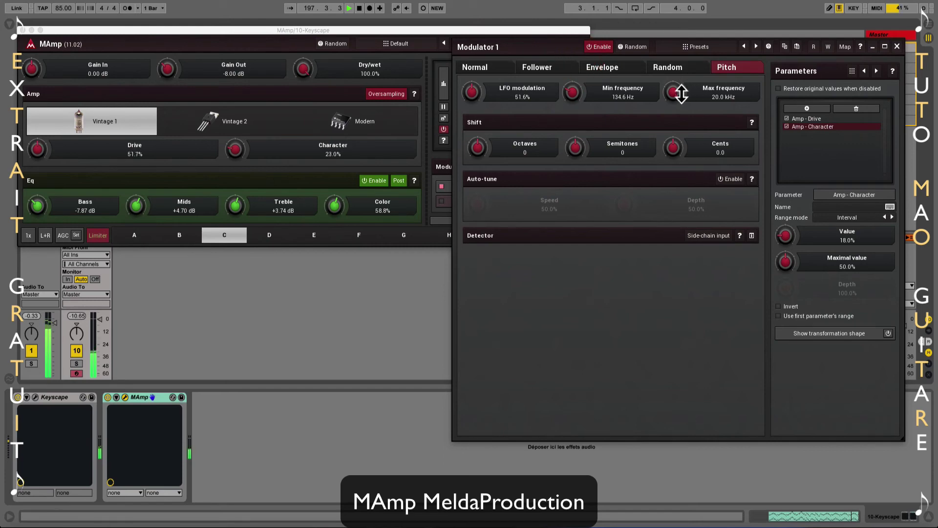
left_click_drag(680, 93, 669, 134)
left_click_drag(574, 95, 574, 89)
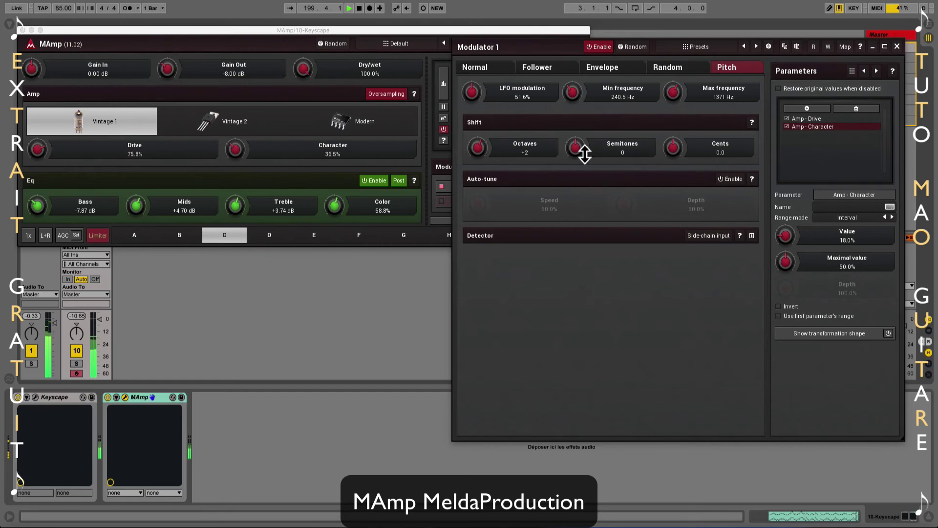
left_click_drag(576, 147, 586, 144)
left_click_drag(473, 92, 485, 14)
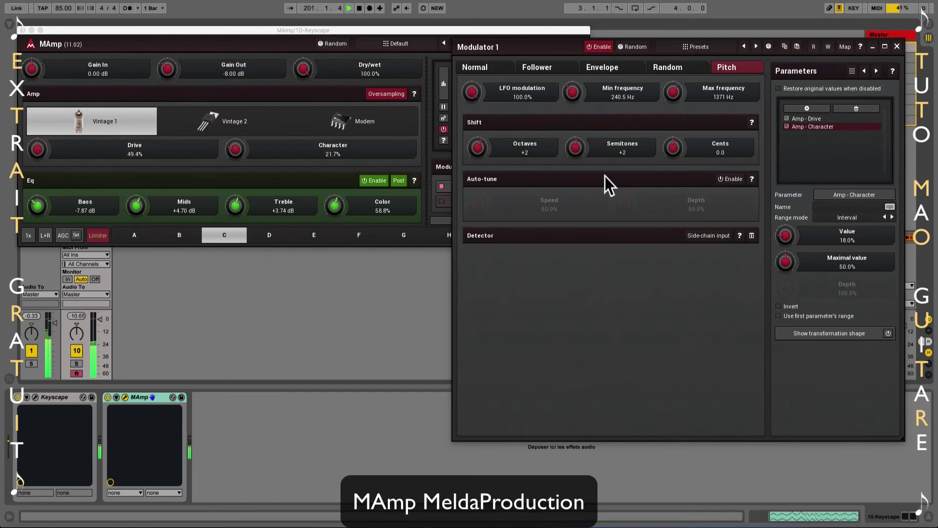
Step: Enable Auto-tune for the pitch modulator with its speed at 28.4% and its depth at 70.0%
left_click(728, 179)
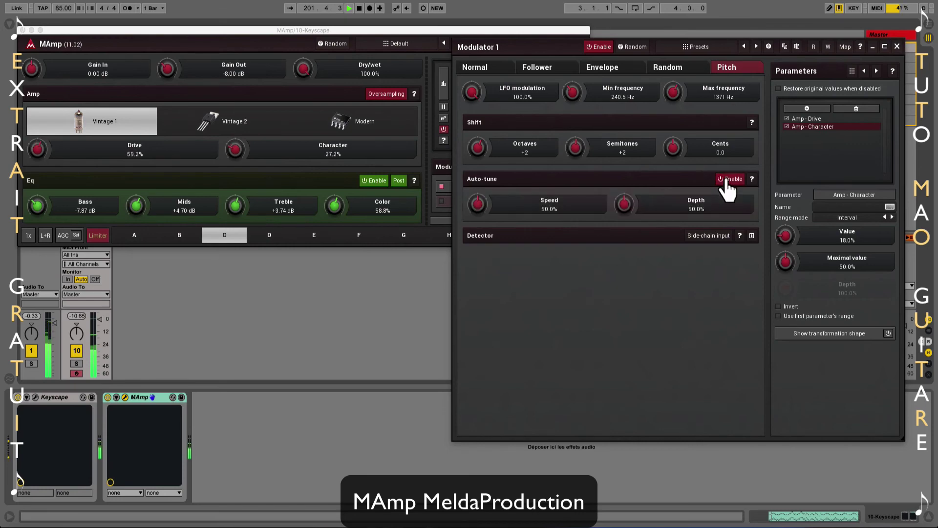
left_click_drag(478, 205, 479, 213)
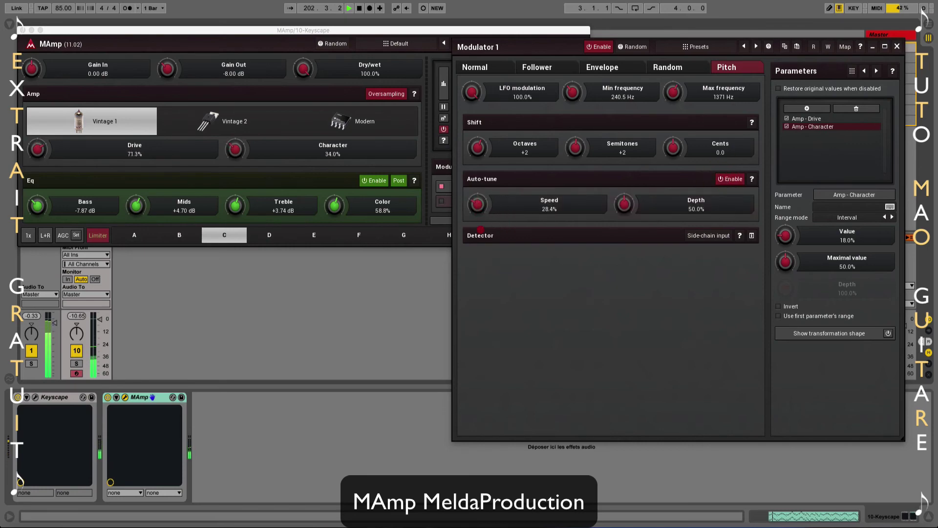
left_click_drag(637, 212, 637, 190)
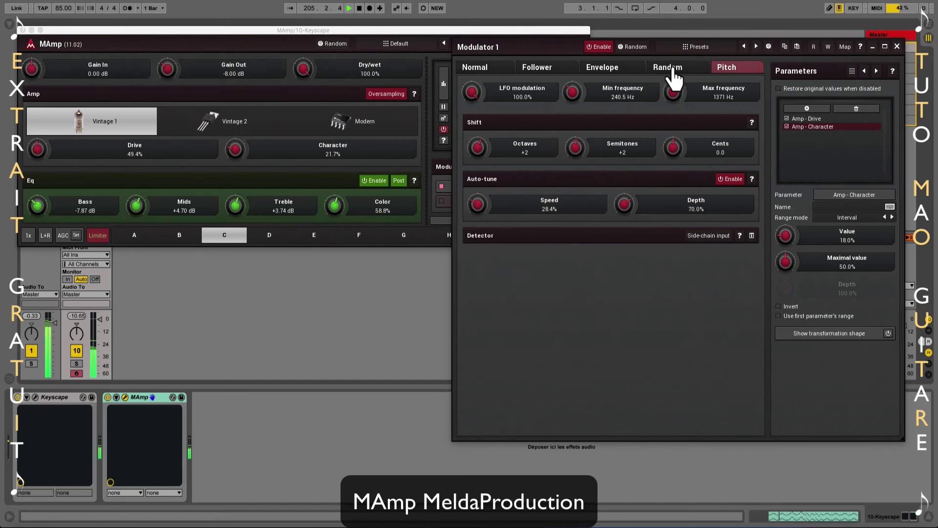
Step: Return Modulator 1 to Normal mode by way of Random, Envelope and Follower, and show the shape's harmonics
left_click(673, 72)
left_click(603, 68)
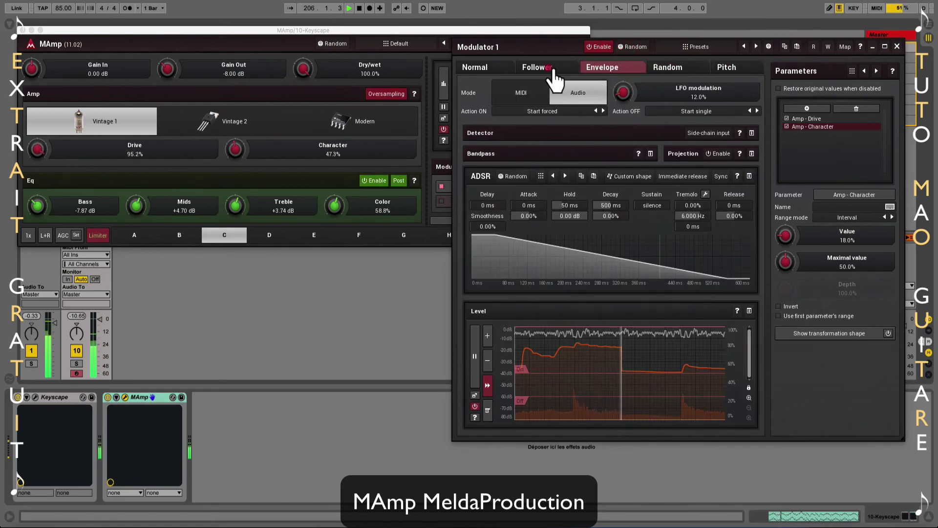
left_click(553, 73)
left_click(479, 71)
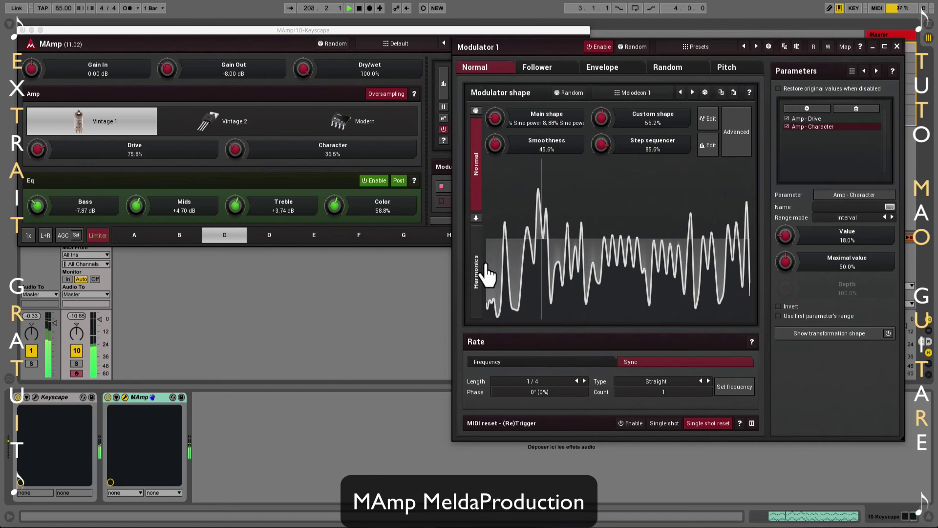
left_click(480, 266)
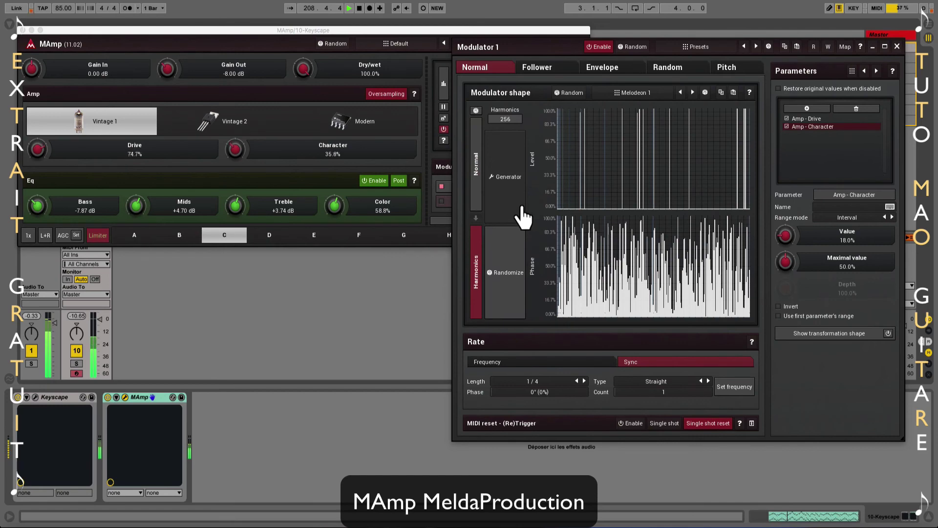
Step: Open the harmonics generator and set its post-processor to Sharpen -28.8%, Noise 83.6%, Compress 28.1%, Clean 23.9% and Harmonize 72.8%
left_click(520, 207)
left_click_drag(504, 217, 504, 259)
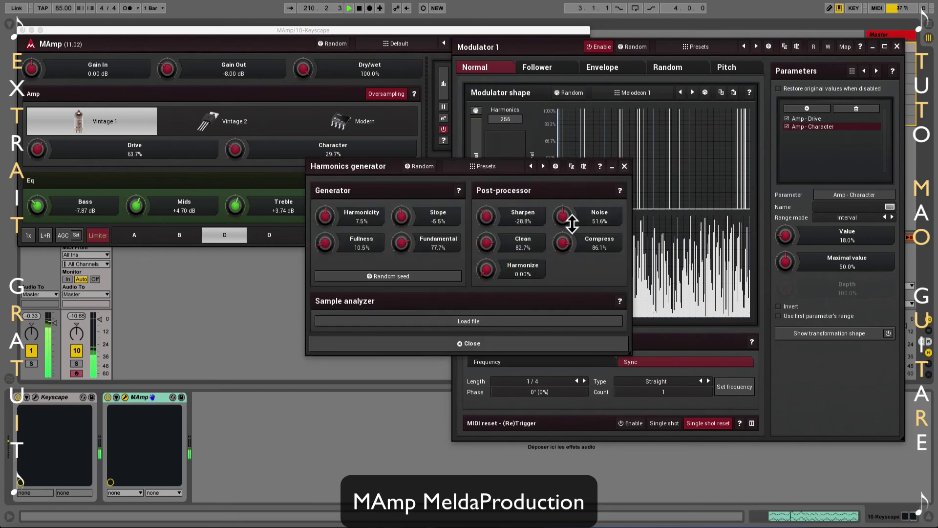
left_click_drag(570, 220, 573, 179)
left_click_drag(570, 238, 560, 313)
left_click_drag(498, 239, 493, 332)
left_click_drag(487, 268, 503, 172)
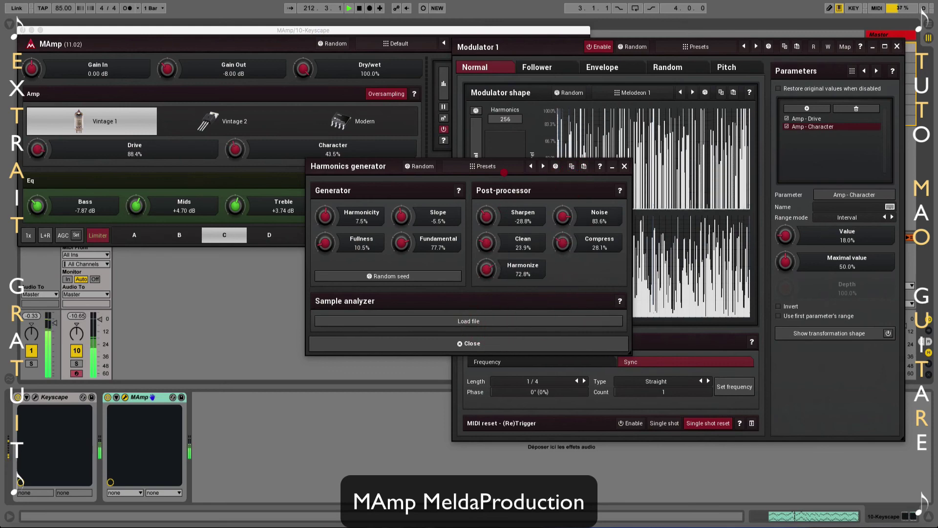
Step: Set the harmonics generator to Fullness 43.3%, Harmonicity 42.7%, Slope -36.7% and Fundamental 100% with a new random seed, and close it
left_click_drag(333, 253, 333, 191)
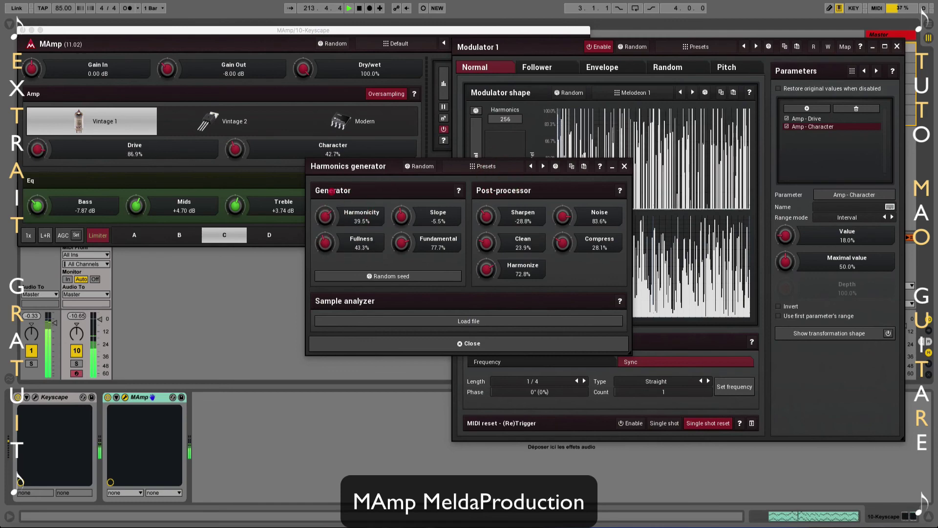
left_click_drag(401, 216, 396, 235)
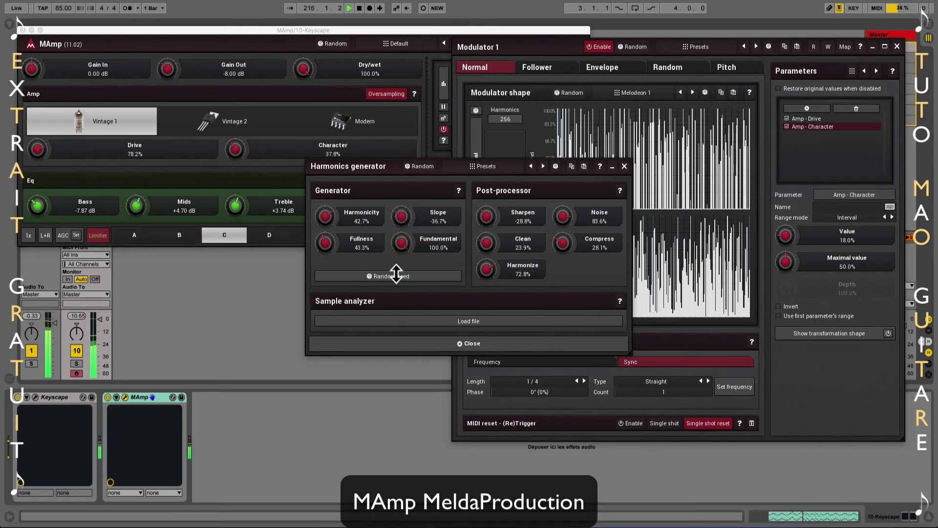
left_click(395, 275)
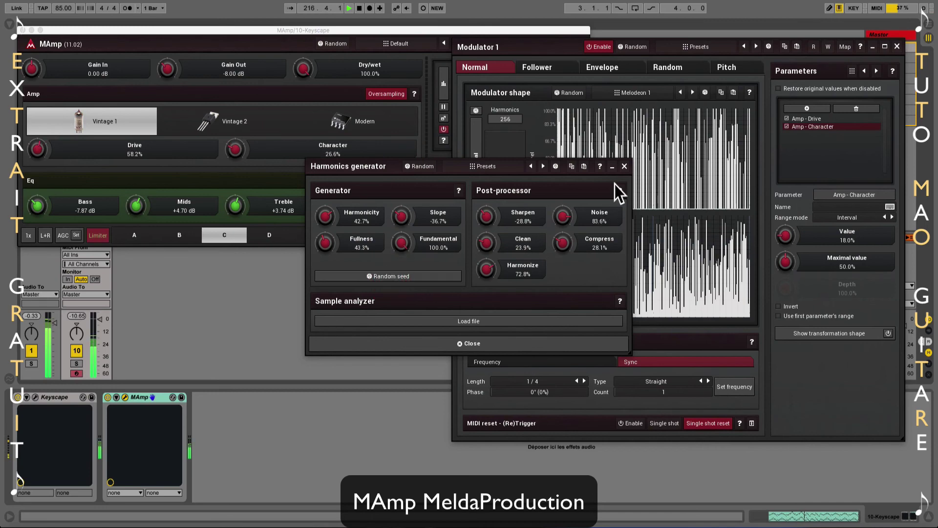
left_click(624, 166)
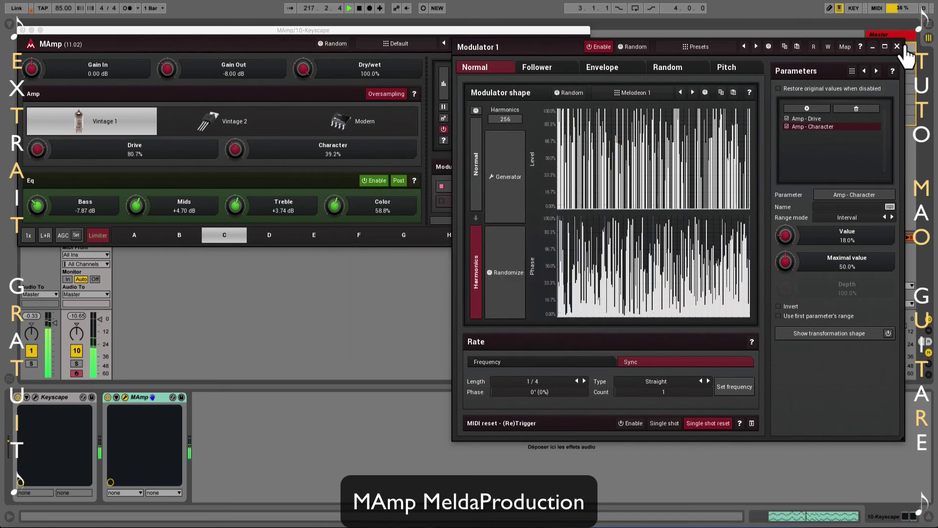
Step: Close the Modulator 1 settings and disable that modulator
left_click(897, 46)
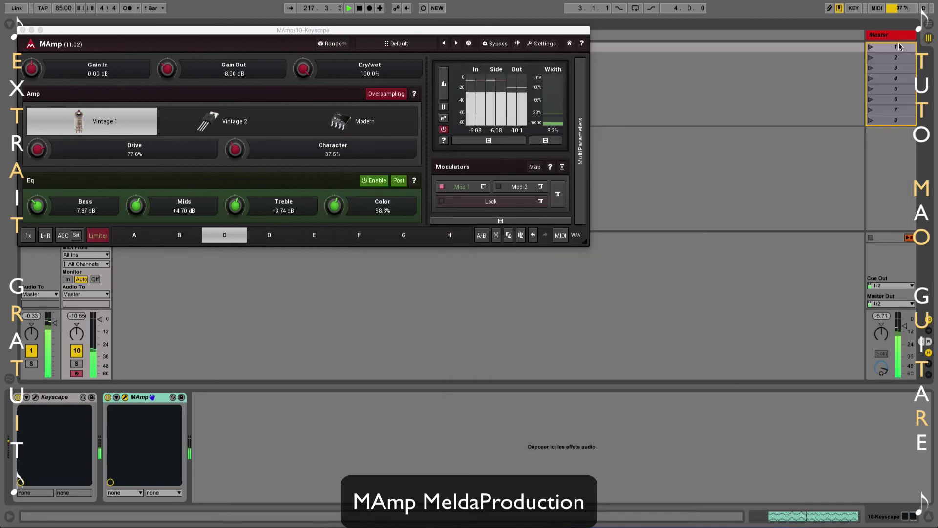
left_click(446, 194)
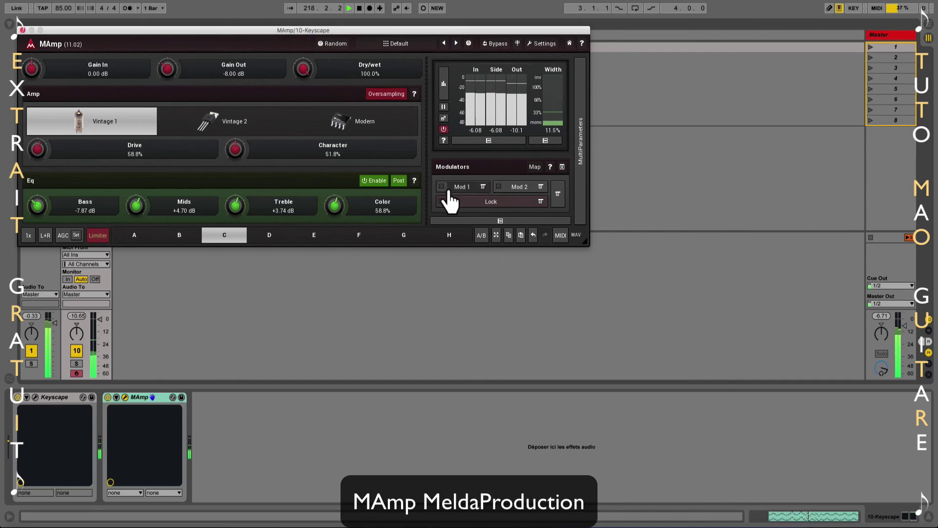
Step: Enable Modulator 2 and change its main shape to a Sine square root blend, moving its settings window clear of the amp controls
left_click(517, 189)
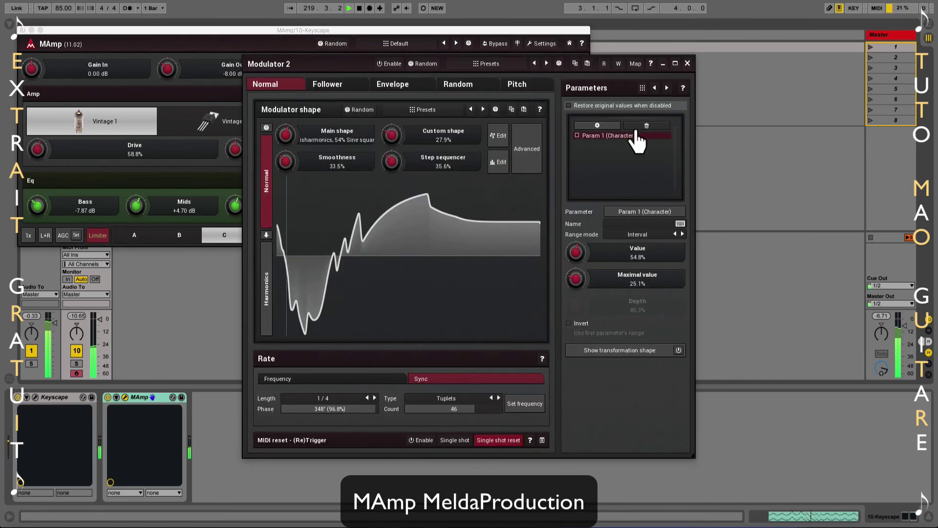
left_click(687, 64)
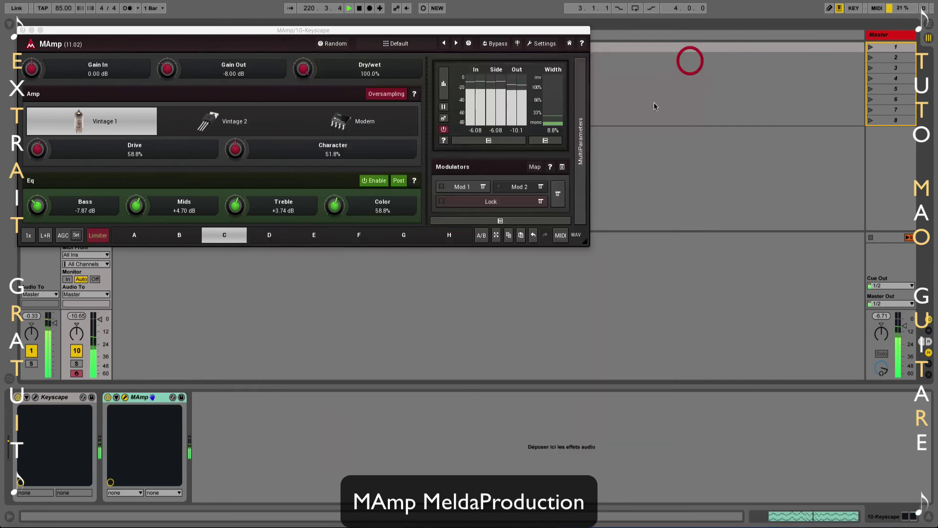
left_click(498, 187)
left_click(526, 186)
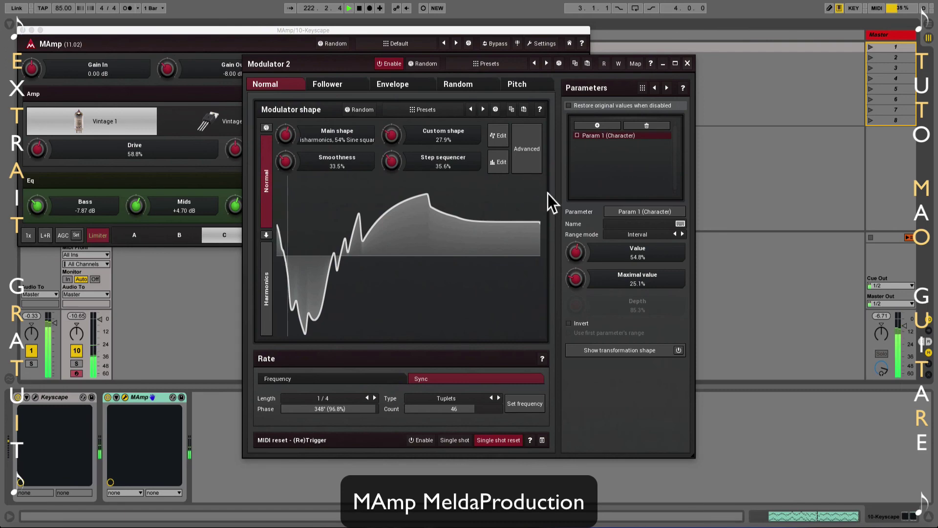
mouse_move(287, 134)
left_mouse_down()
mouse_move(286, 146)
mouse_move(295, 127)
left_mouse_up()
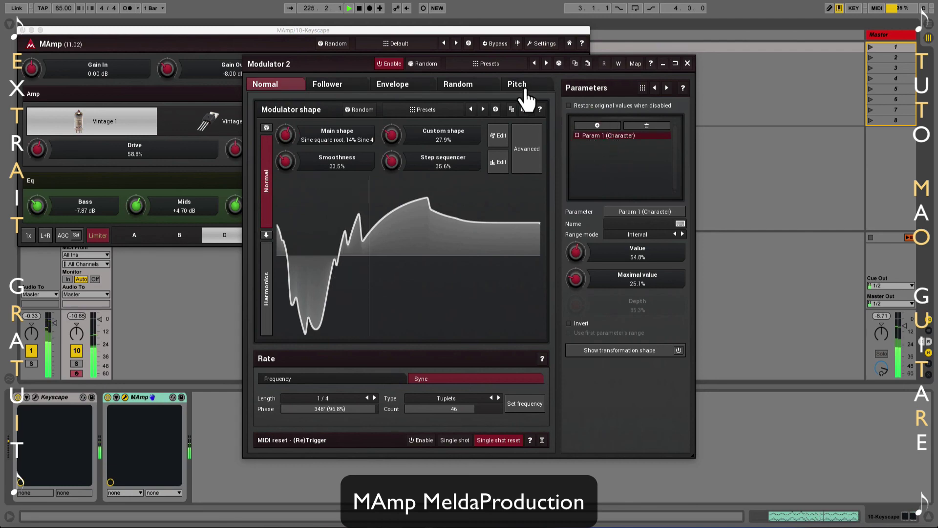
left_click_drag(314, 62, 488, 65)
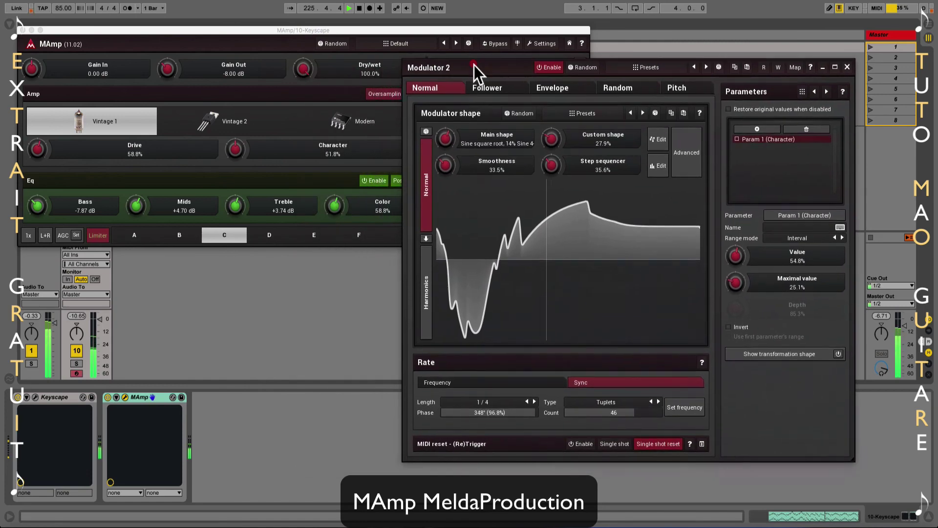
Step: Set Modulator 2's main shape to 70% Rect-saw, 30% Saw, with Smoothness 44.7%, Custom shape 76.3% and Step sequencer 100%
left_click_drag(506, 149, 460, 128)
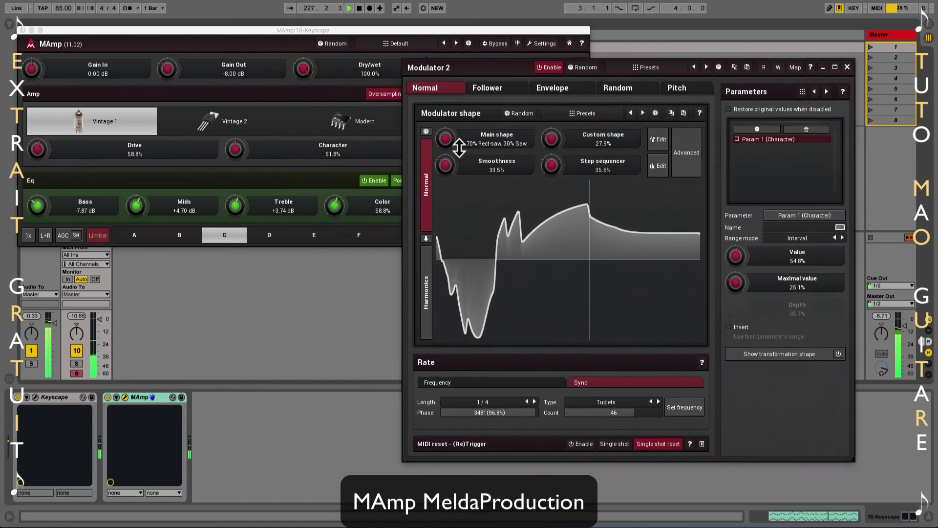
left_click_drag(454, 173, 453, 154)
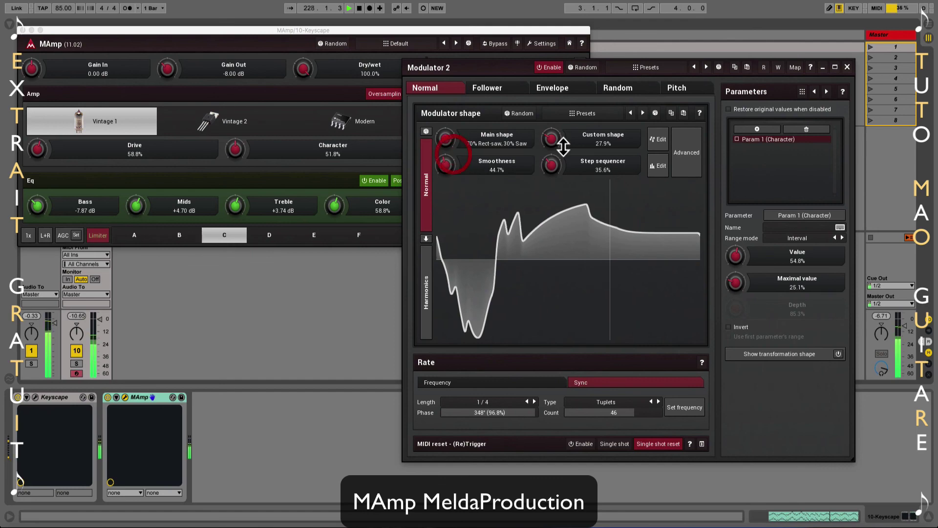
left_click_drag(553, 142, 581, 78)
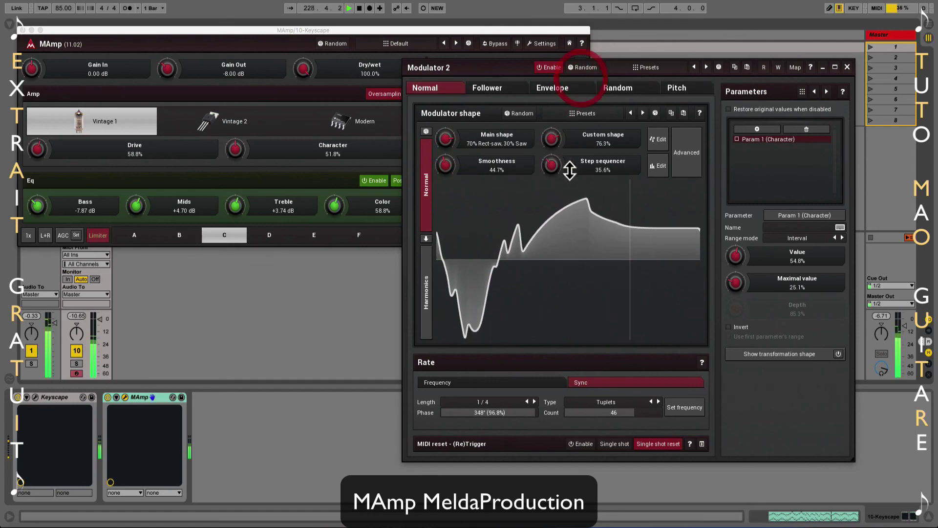
left_click_drag(559, 171, 579, 86)
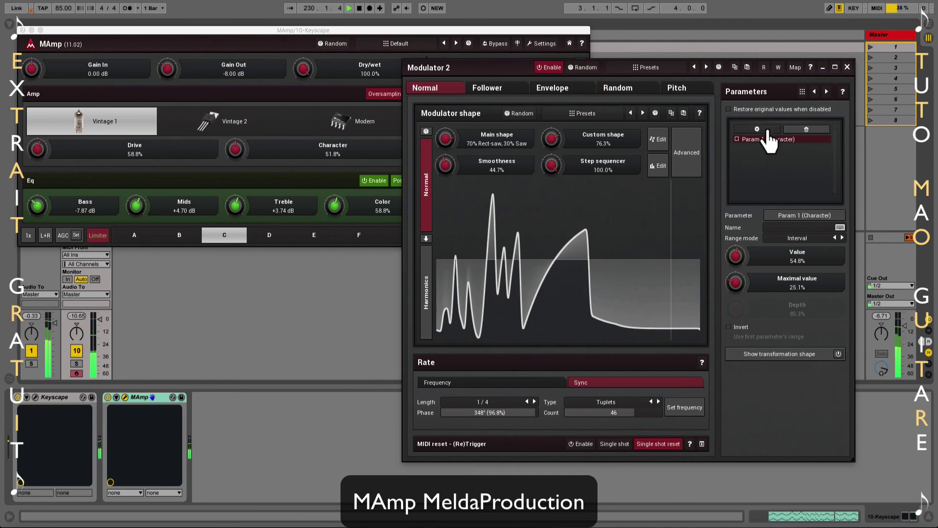
Step: Try to remove Modulator 2's only assigned parameter, and add the amp's Drive as a second modulated parameter
left_click(806, 129)
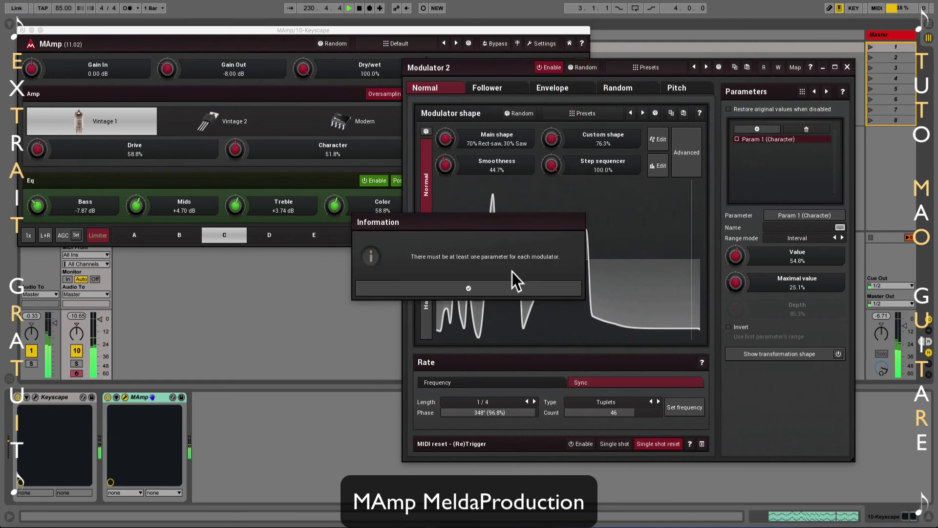
left_click(513, 290)
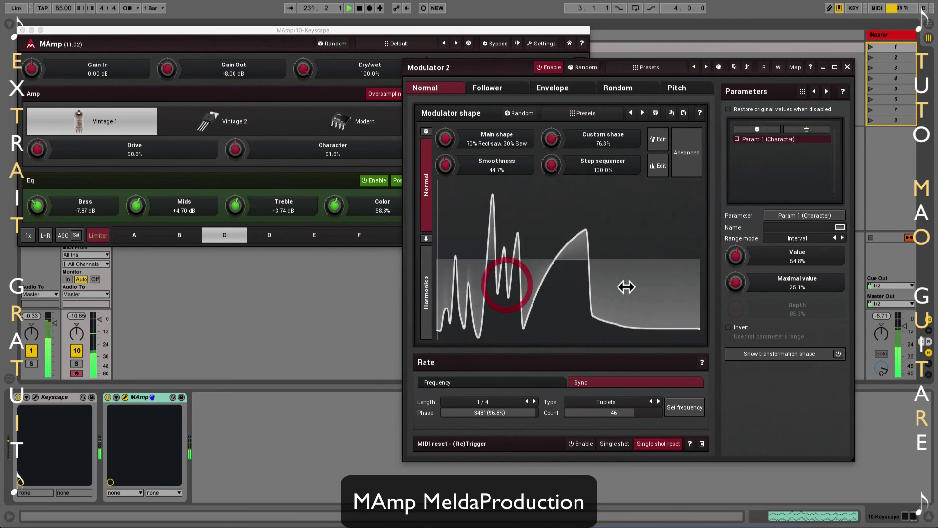
left_click(749, 129)
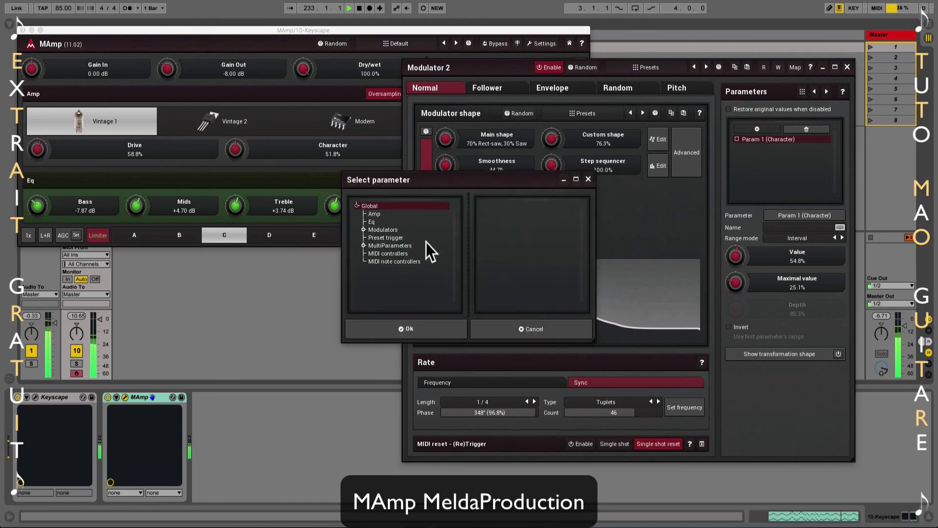
left_click(374, 214)
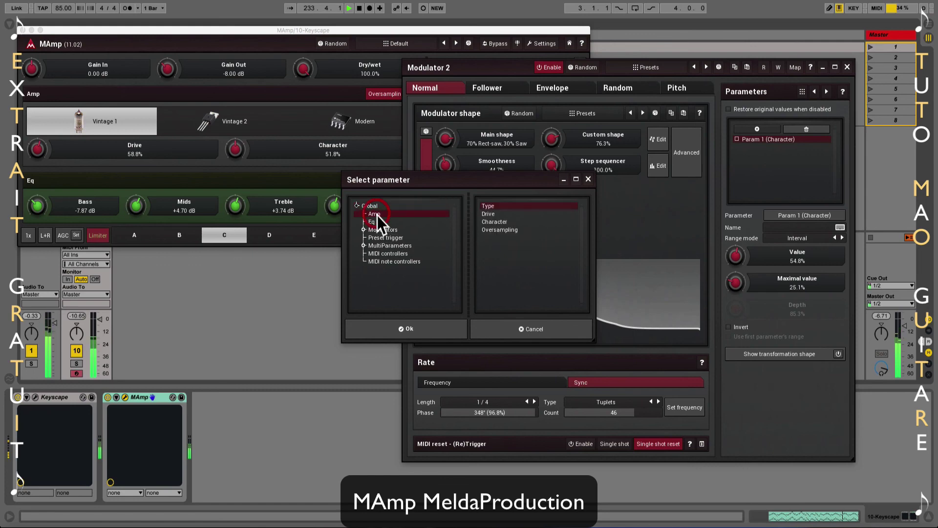
double_click(491, 213)
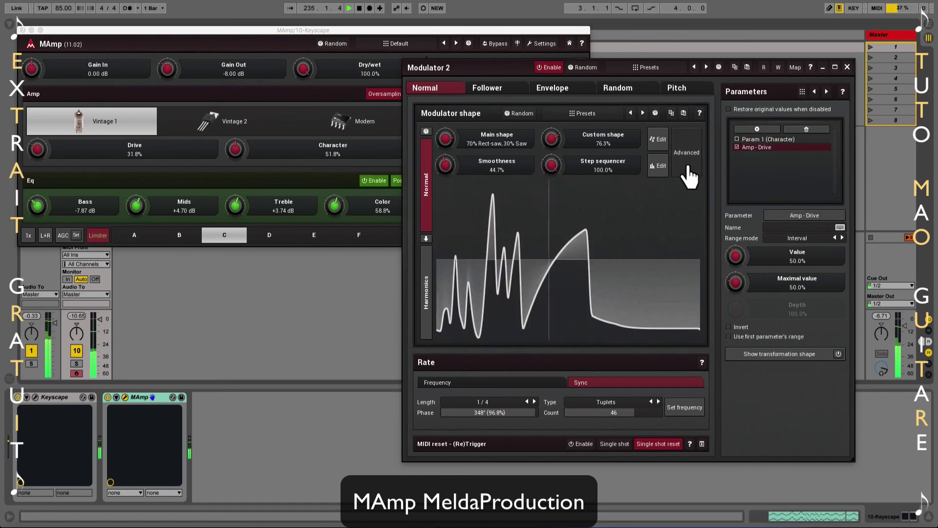
Step: Keep Drive as the second parameter's target with Value 27.7% and Maximal value 100%, and change the modulator shape to a plain Sine
left_click(781, 217)
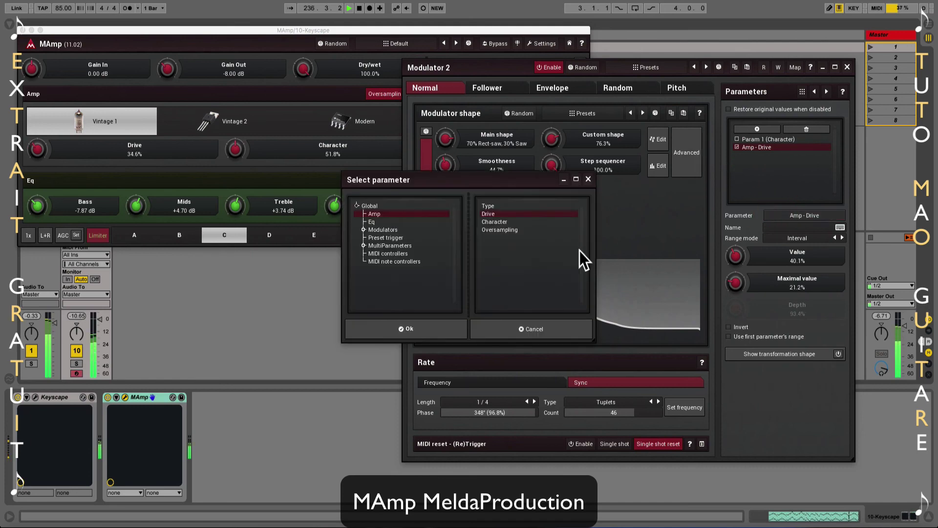
left_click(439, 330)
left_click_drag(796, 266, 762, 169)
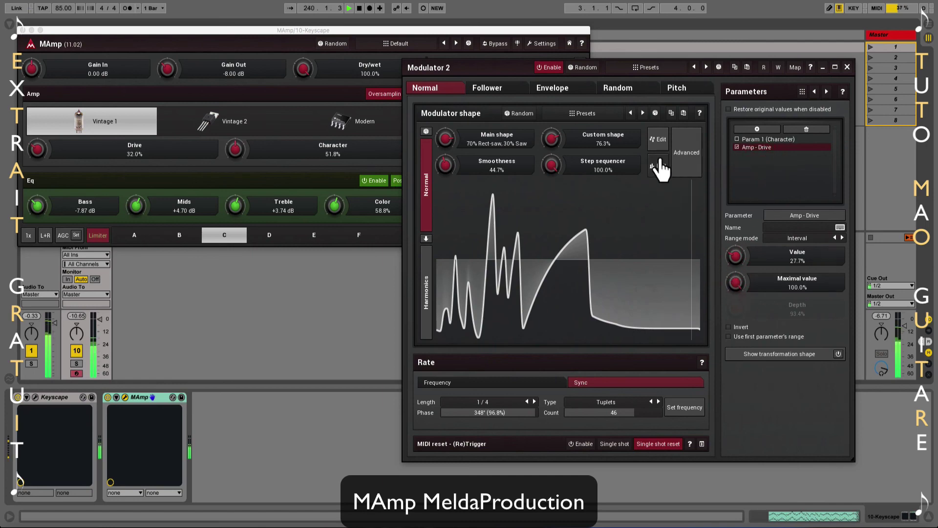
left_click(528, 116)
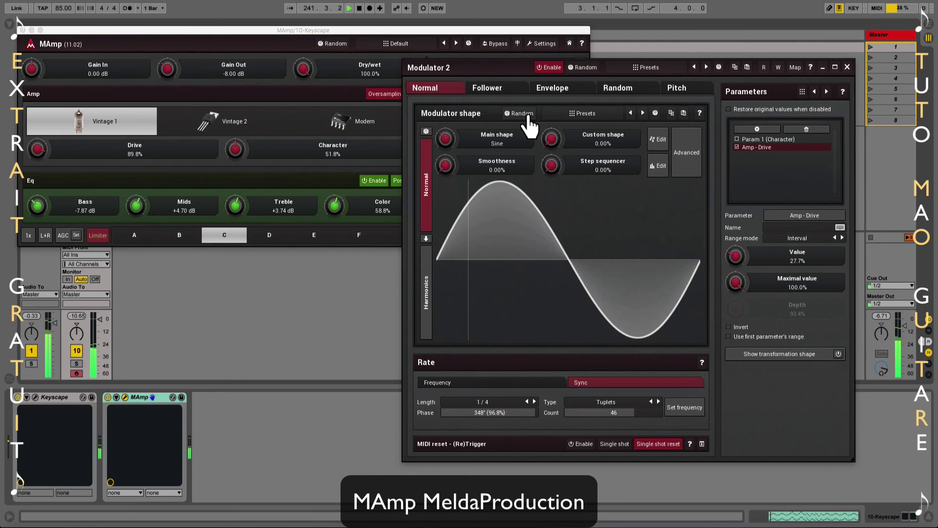